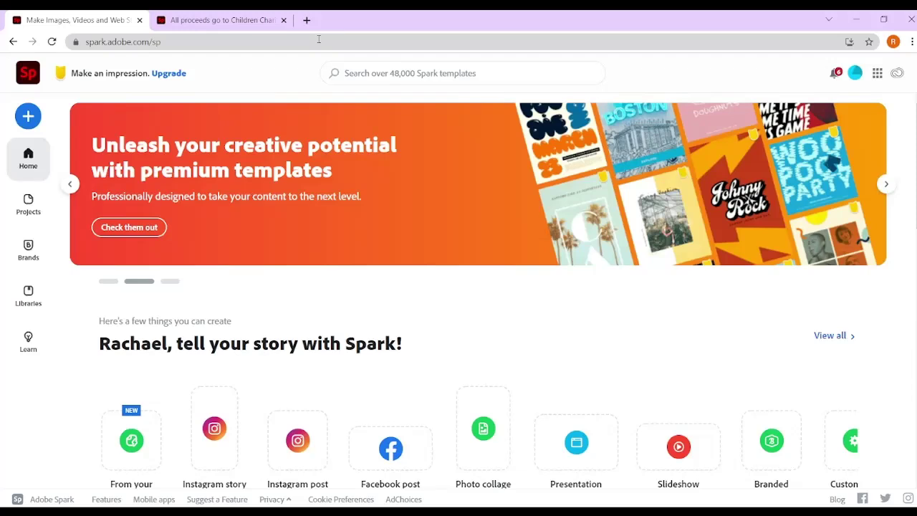
Step: Create a new flyer and stretch the Children's Christmas Party banner across the page top
click(28, 119)
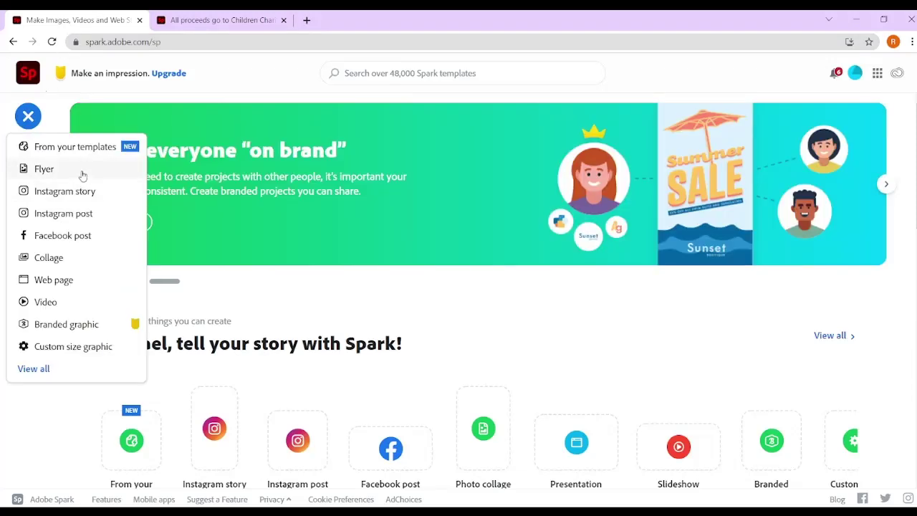
click(43, 169)
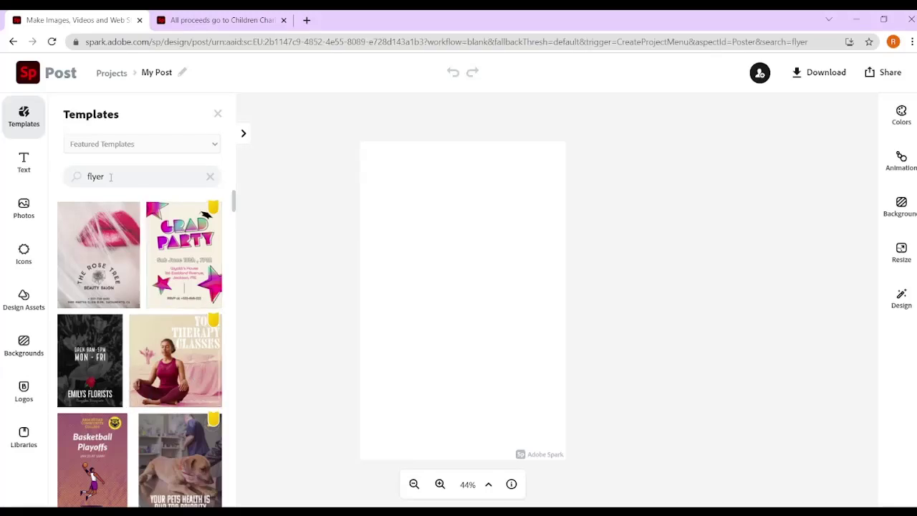
click(26, 218)
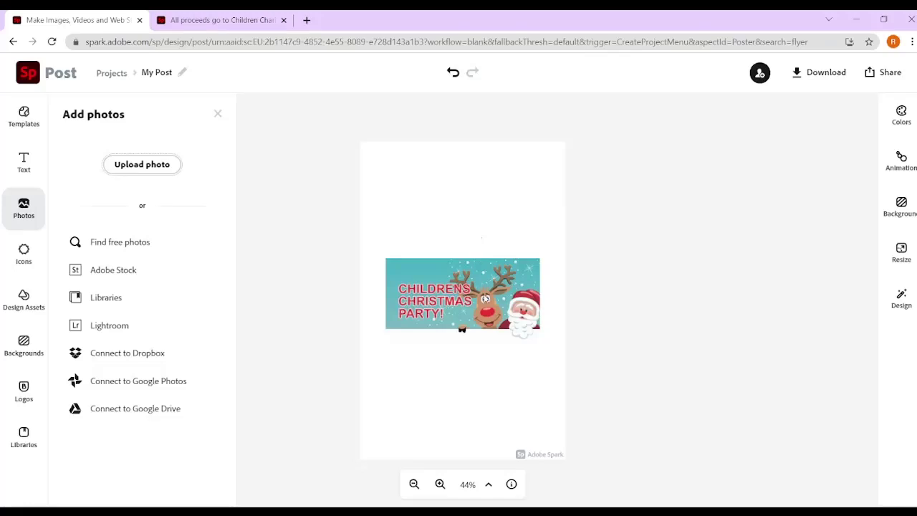
drag(486, 313, 462, 204)
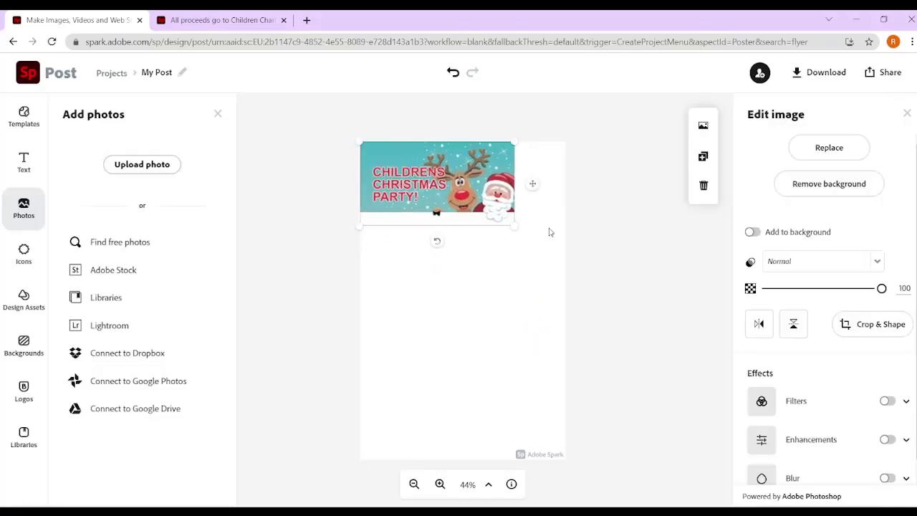
drag(520, 227, 570, 246)
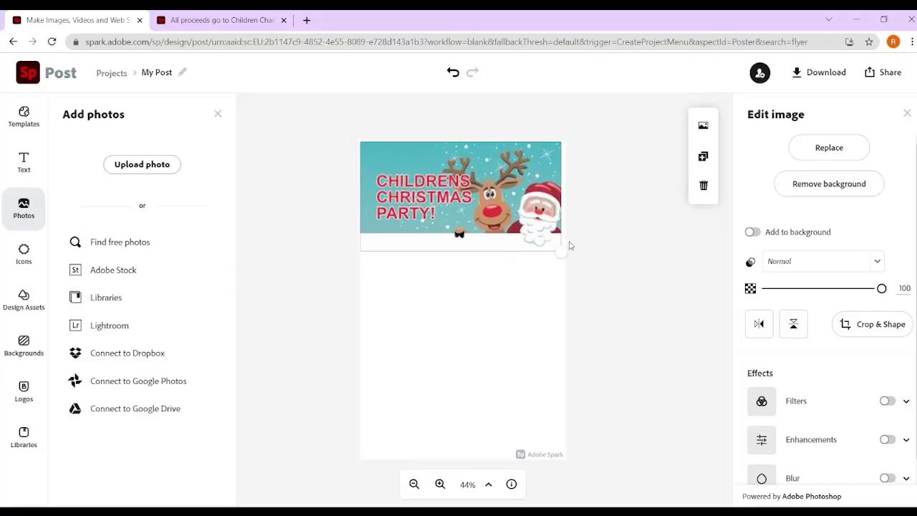
click(269, 228)
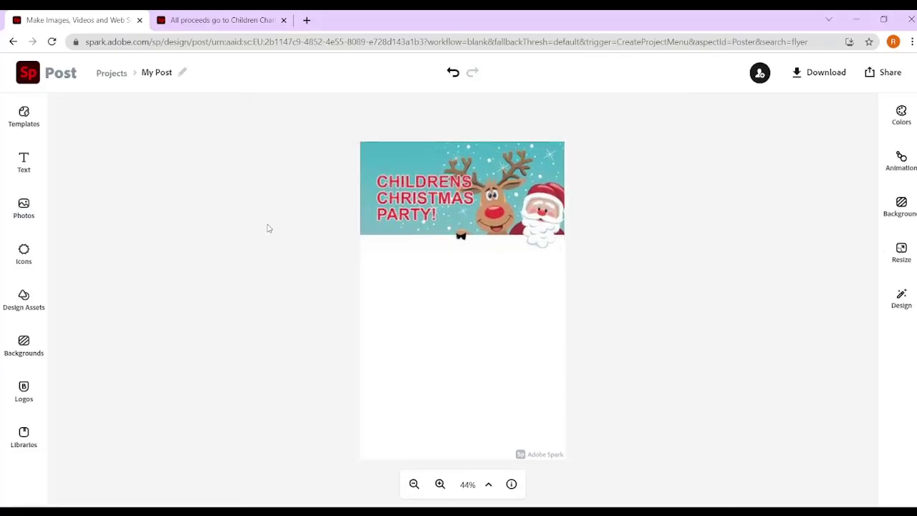
click(23, 208)
Step: Search Adobe Stock for 'christmas' and add the ribbons-and-greenery frame photo to the flyer
click(113, 270)
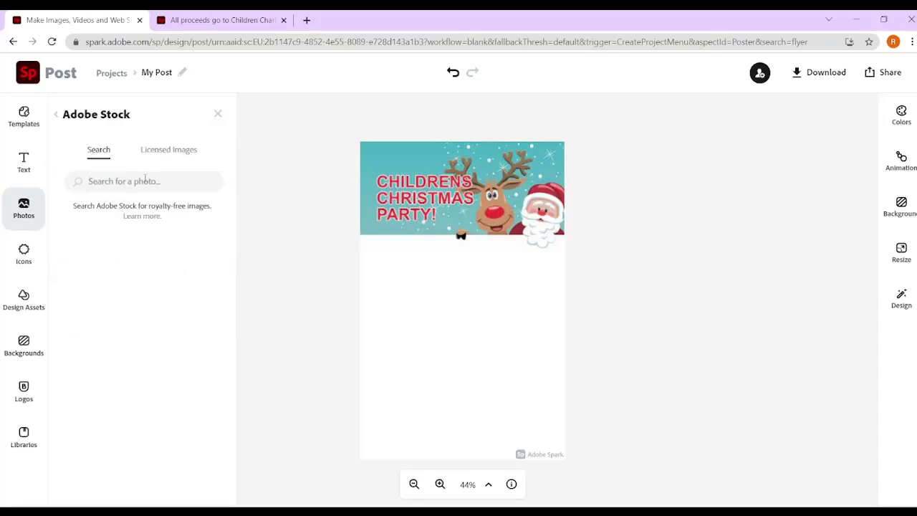
text(christmas)
key(Return)
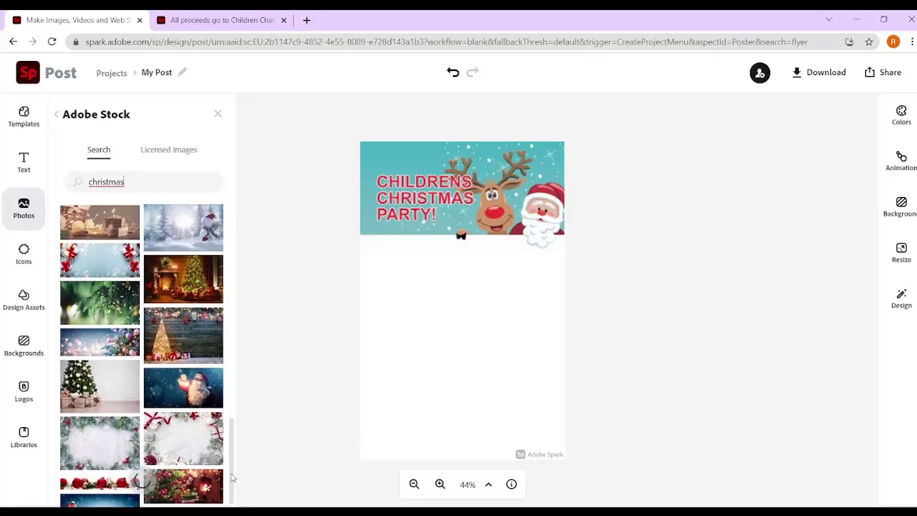
scroll(230, 487, down, 1)
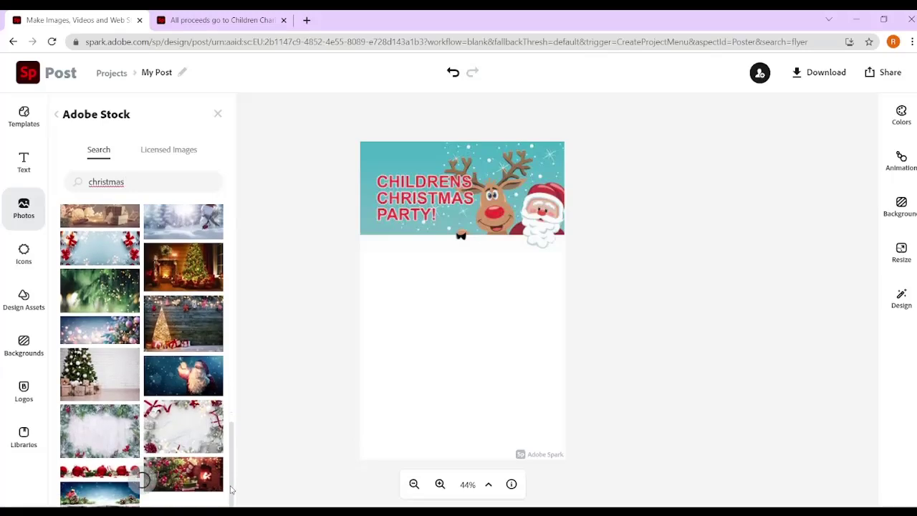
scroll(232, 424, down, 1)
drag(231, 424, 233, 450)
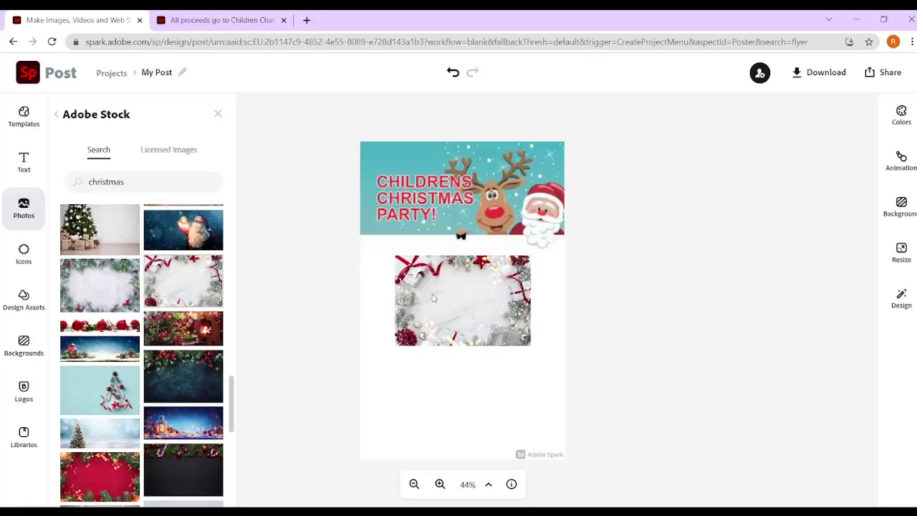
Step: Rotate, reposition and enlarge the frame photo to fill the lower page
click(453, 316)
drag(452, 315, 413, 320)
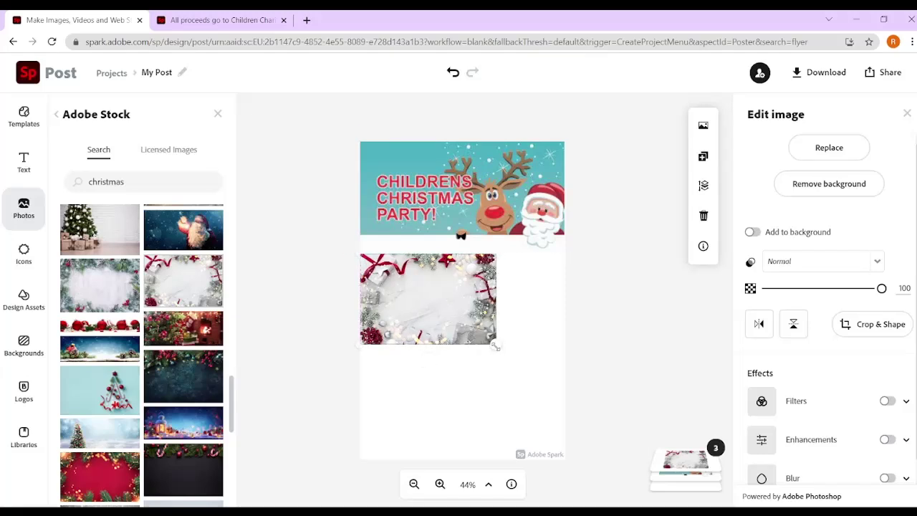
drag(495, 346, 544, 425)
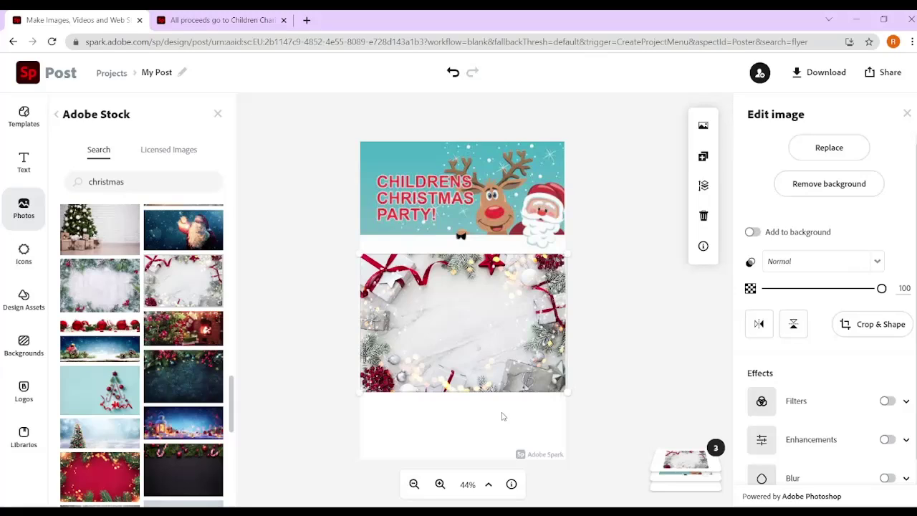
drag(462, 413, 375, 322)
drag(431, 324, 396, 362)
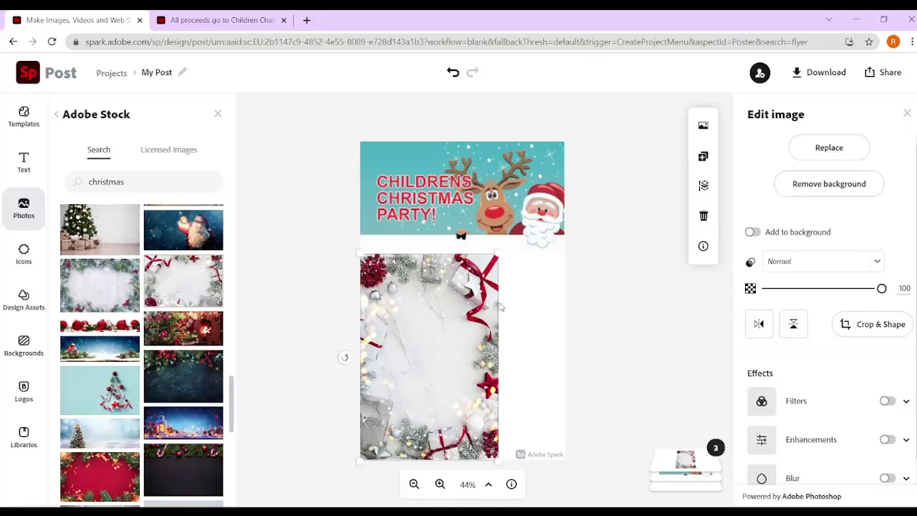
drag(499, 254, 752, 281)
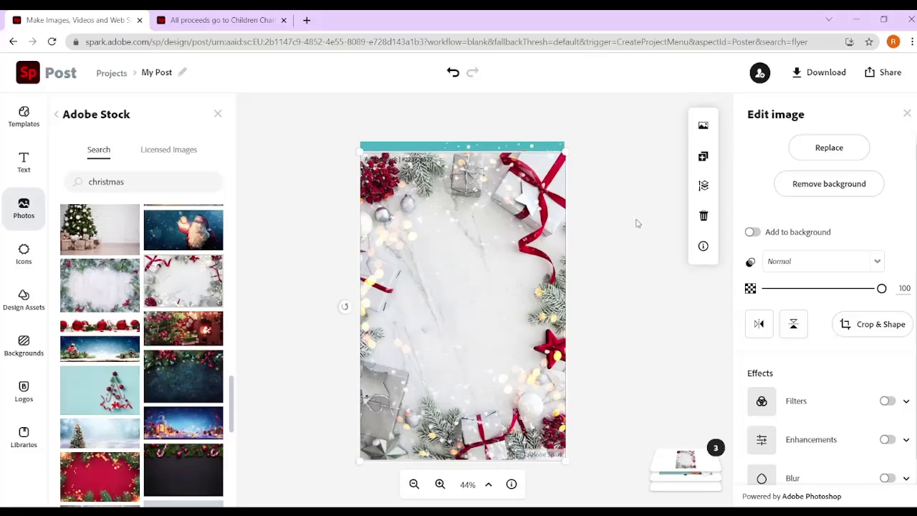
Step: Move the photo down in layer order so it sits behind the banner
click(703, 187)
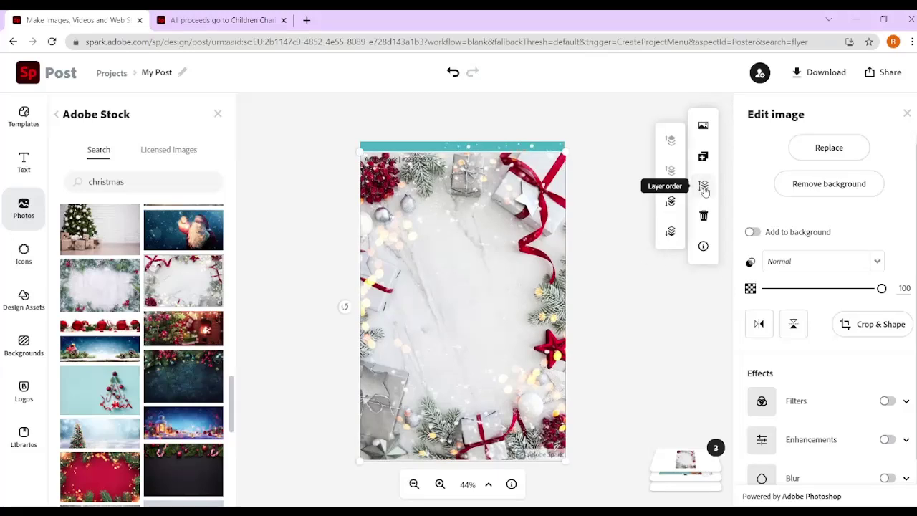
click(670, 201)
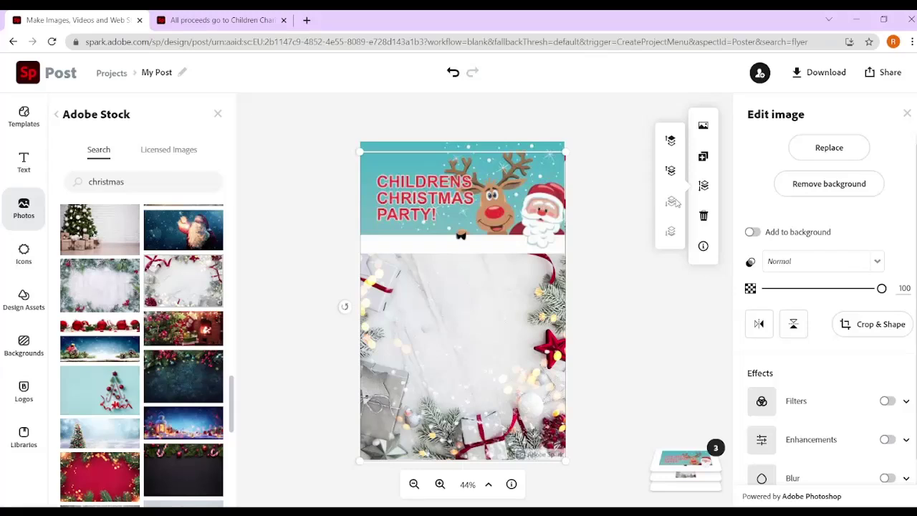
click(613, 221)
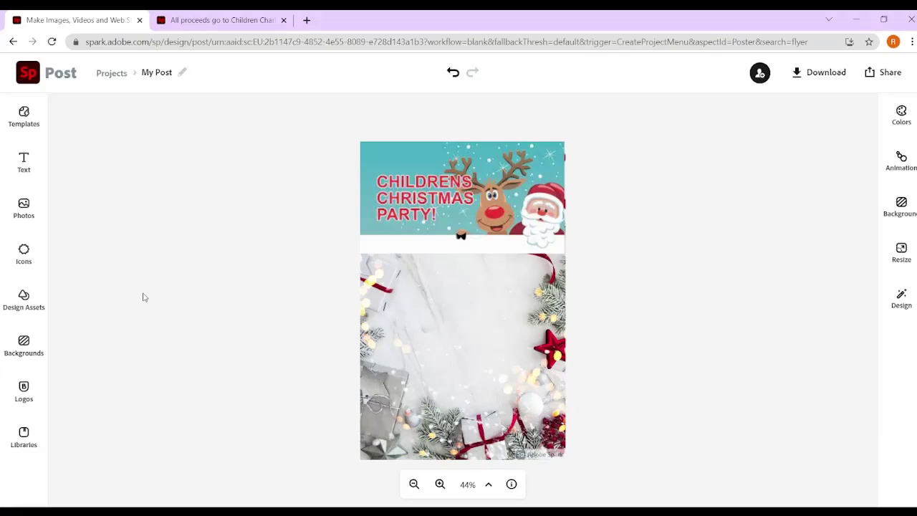
Step: Add the 'Everything will be okay' text design to the flyer
click(26, 165)
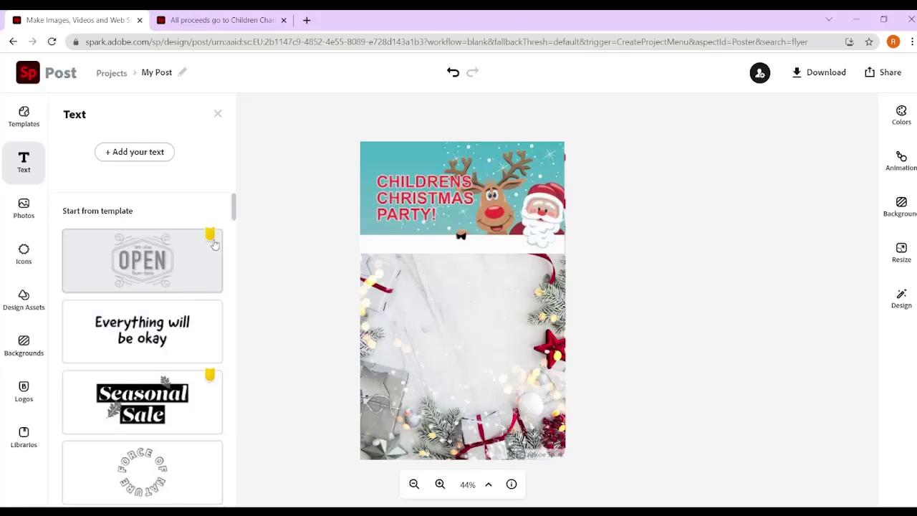
click(186, 338)
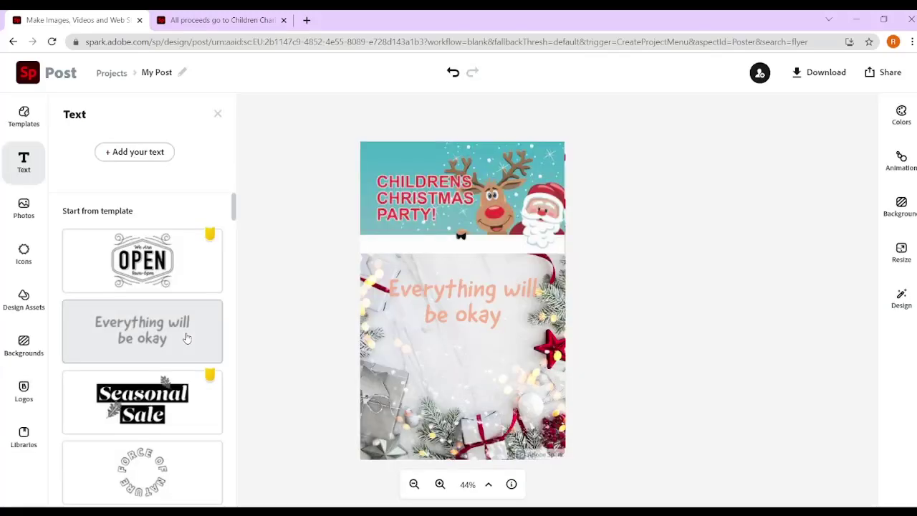
click(450, 298)
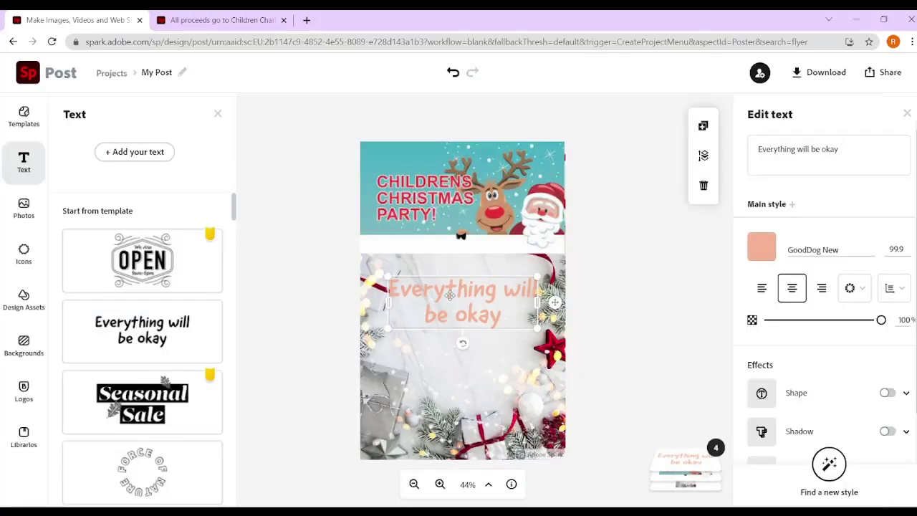
Step: Replace the placeholder wording with 'Scout Hall' and '17th December'
click(861, 149)
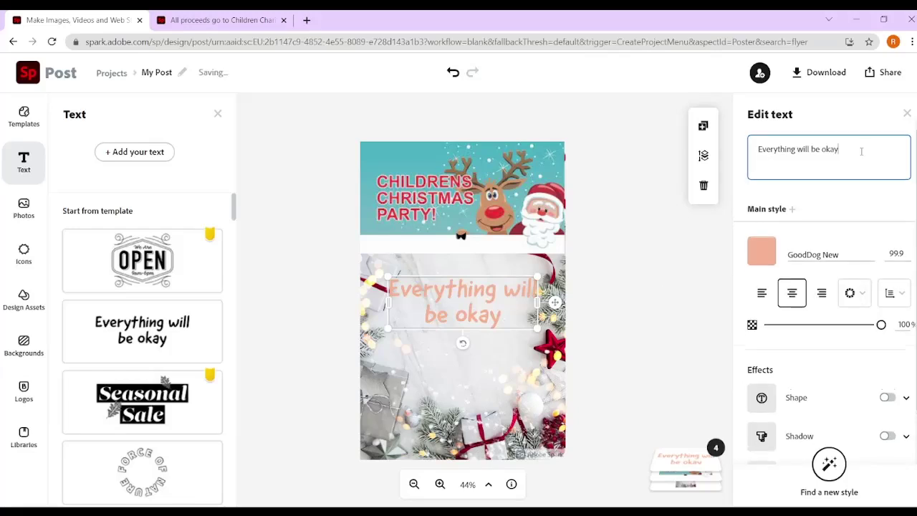
drag(861, 149, 728, 148)
key(BackSpace)
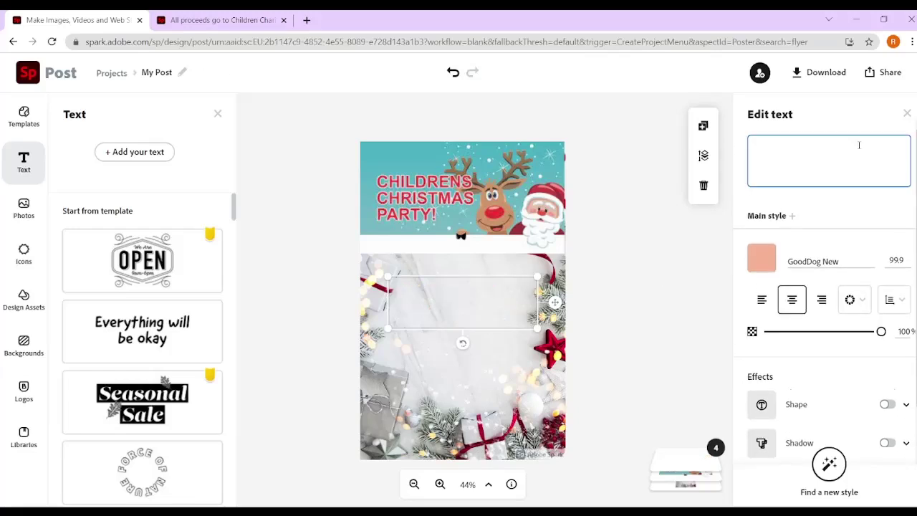
text(Sou)
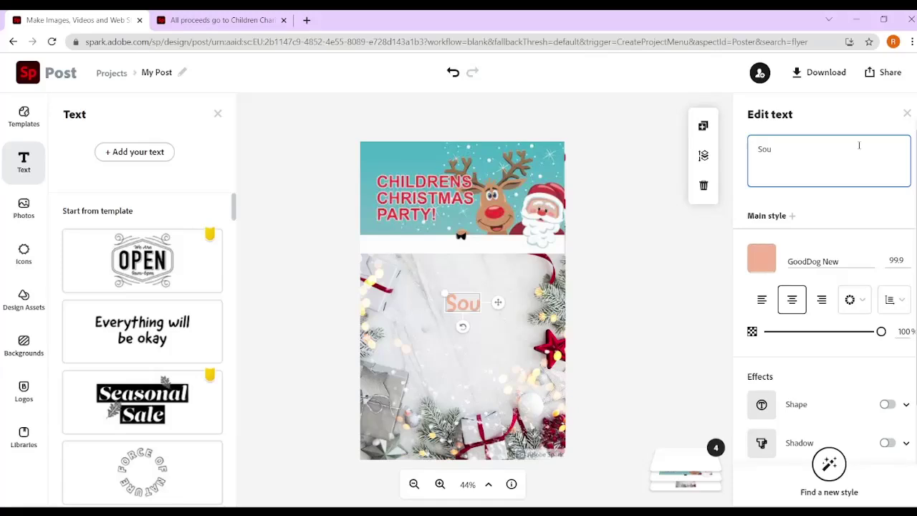
key(BackSpace)
key(BackSpace)
key(BackSpace)
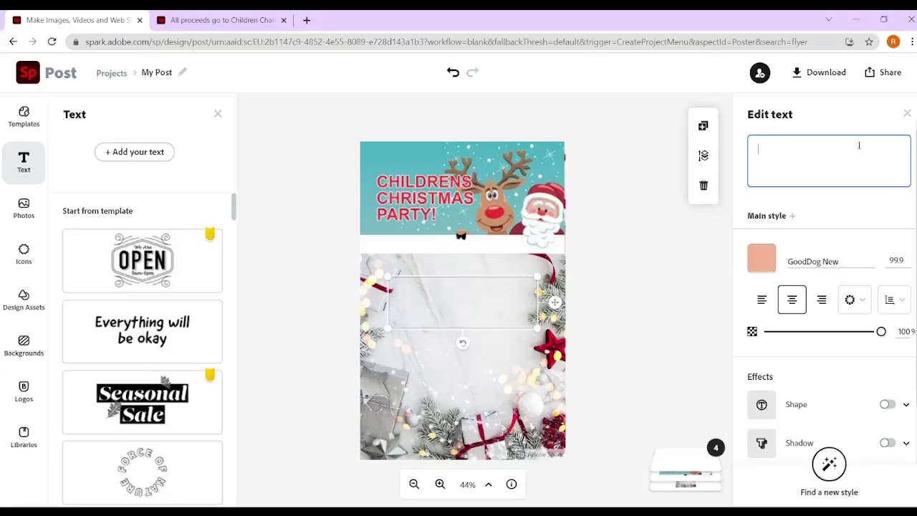
text(Scout )
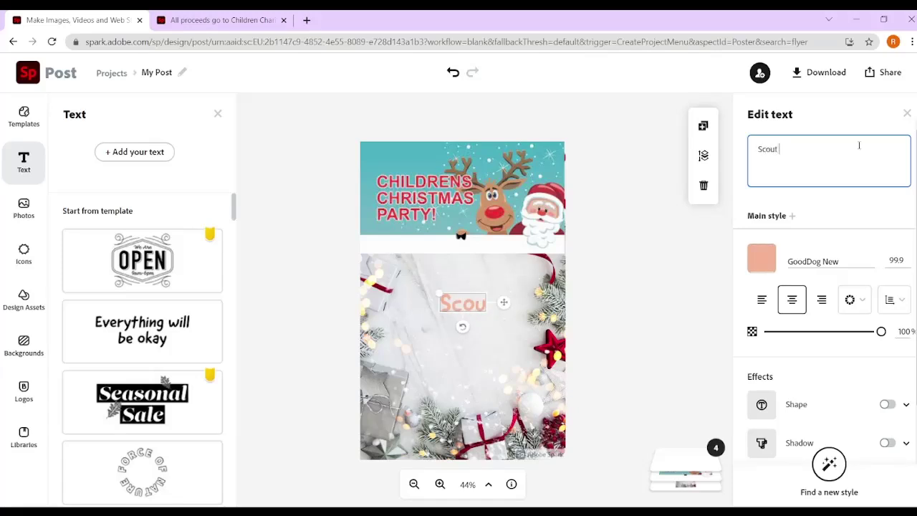
text(Hall)
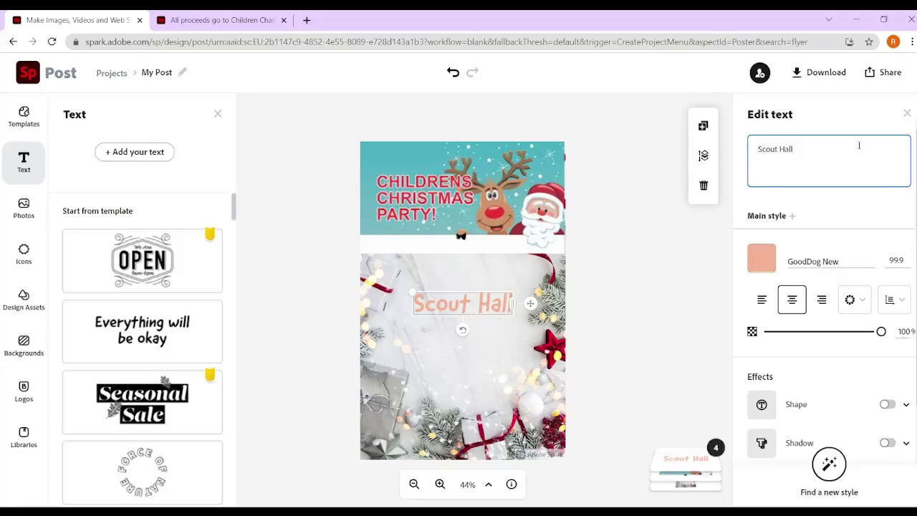
text(17th Dec)
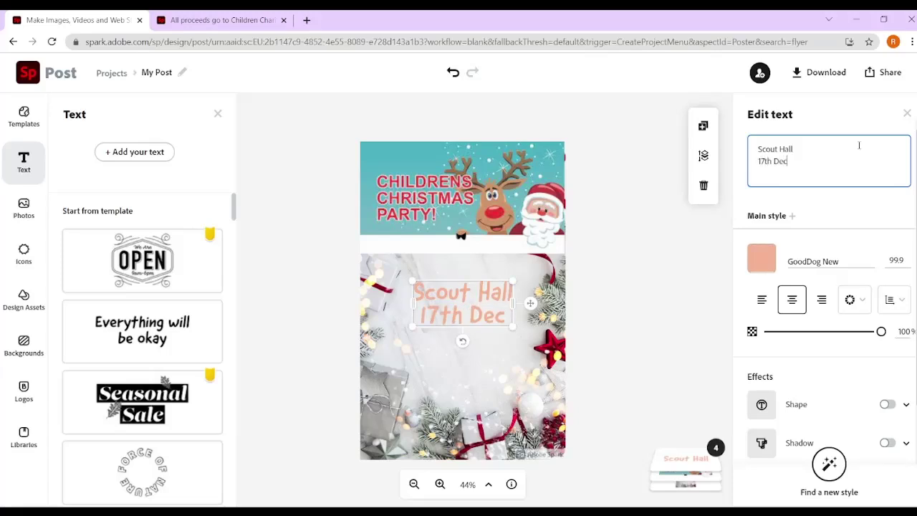
text(ember)
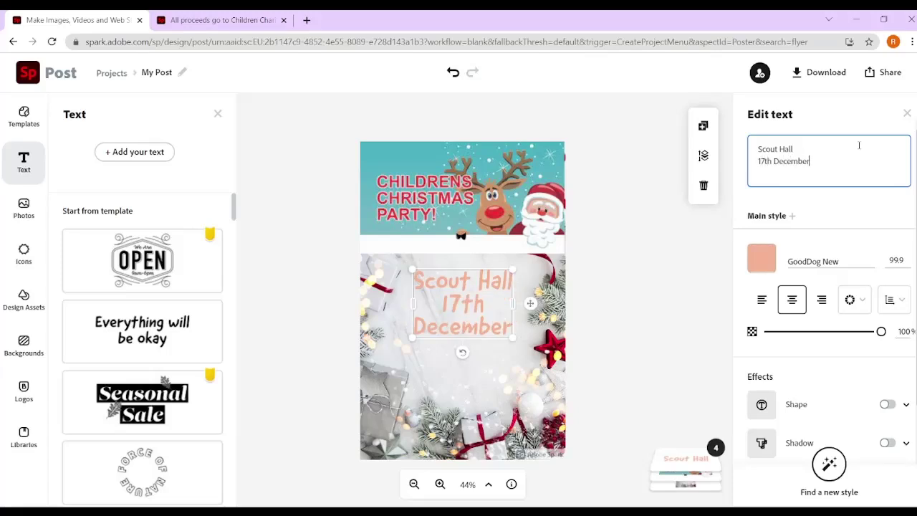
key(Return)
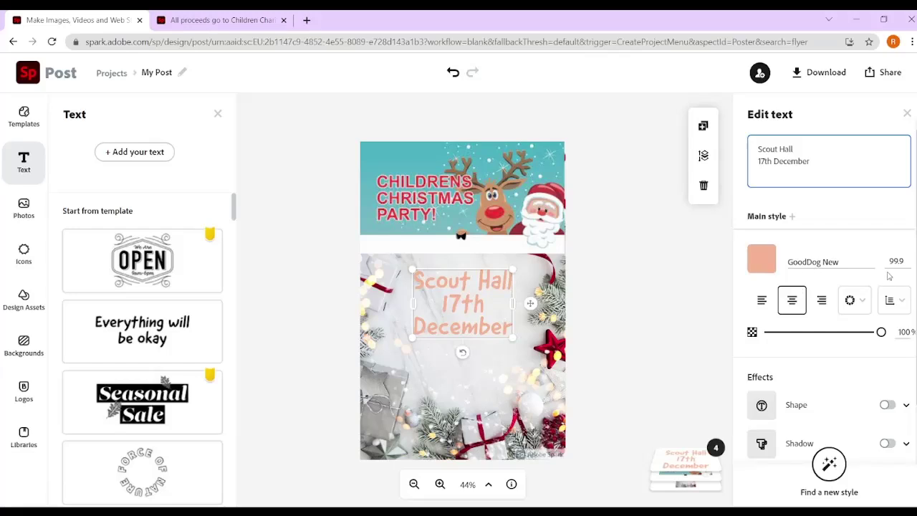
Step: Colour the text with the brown sampled from the reindeer's antlers
click(760, 262)
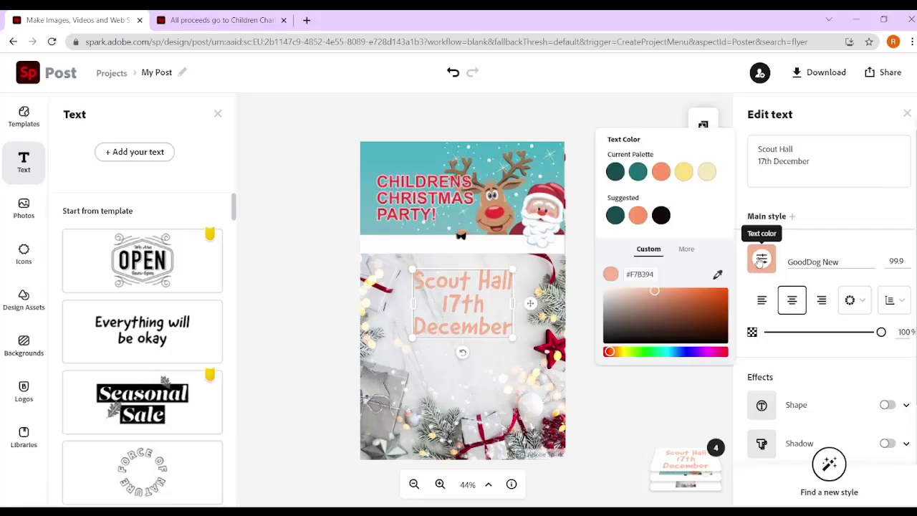
click(718, 276)
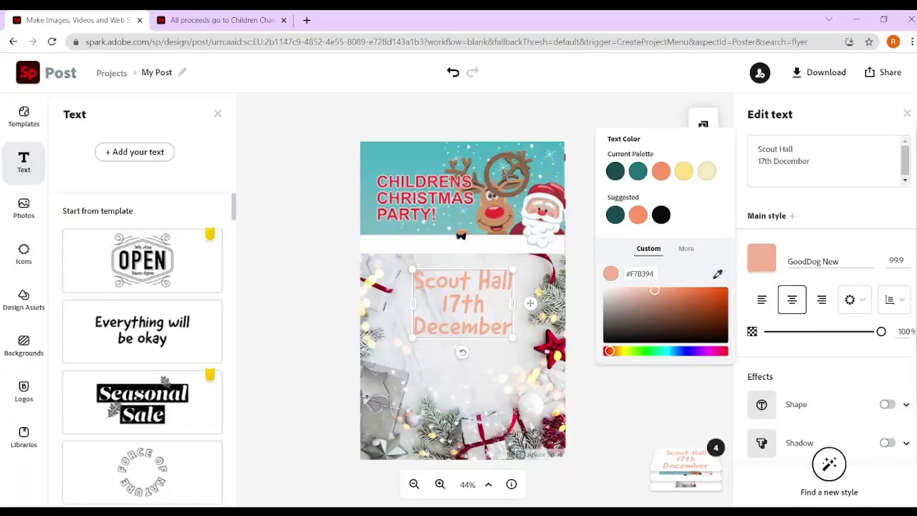
click(507, 172)
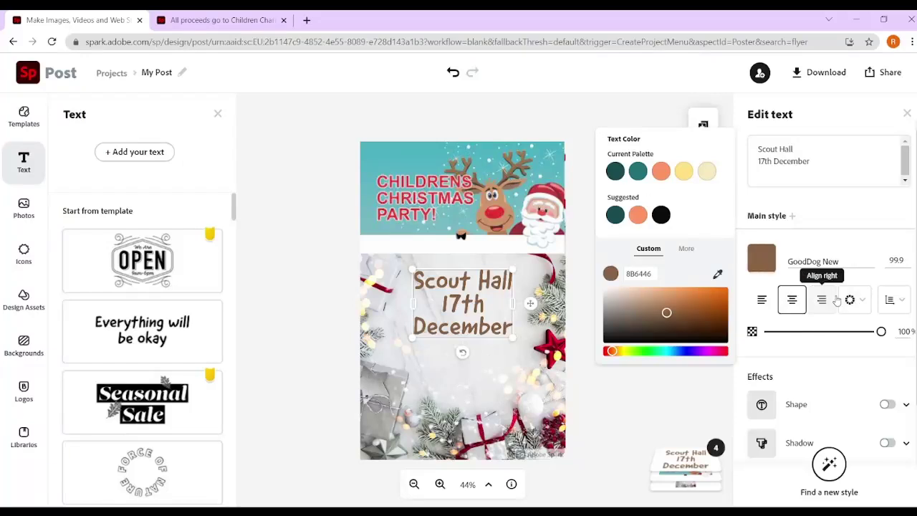
Step: Try the Josefin Slab and Lobster fonts on the title
click(845, 268)
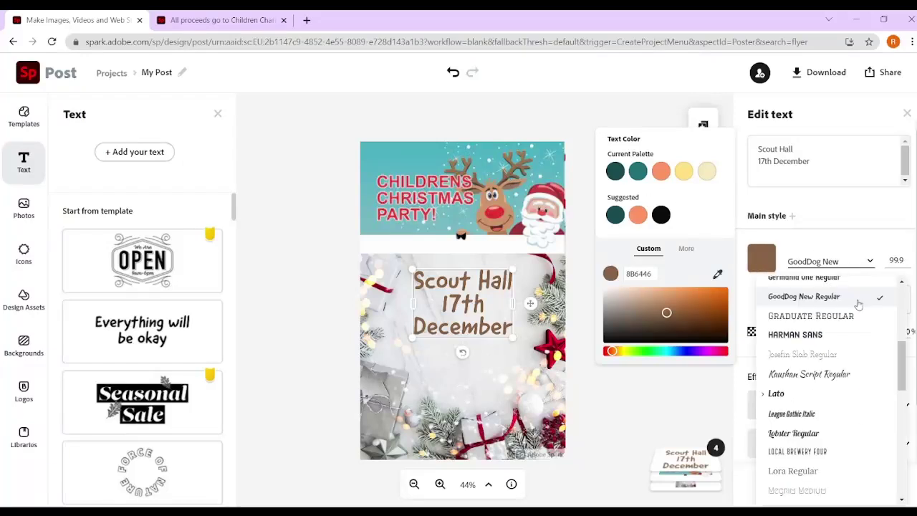
click(834, 356)
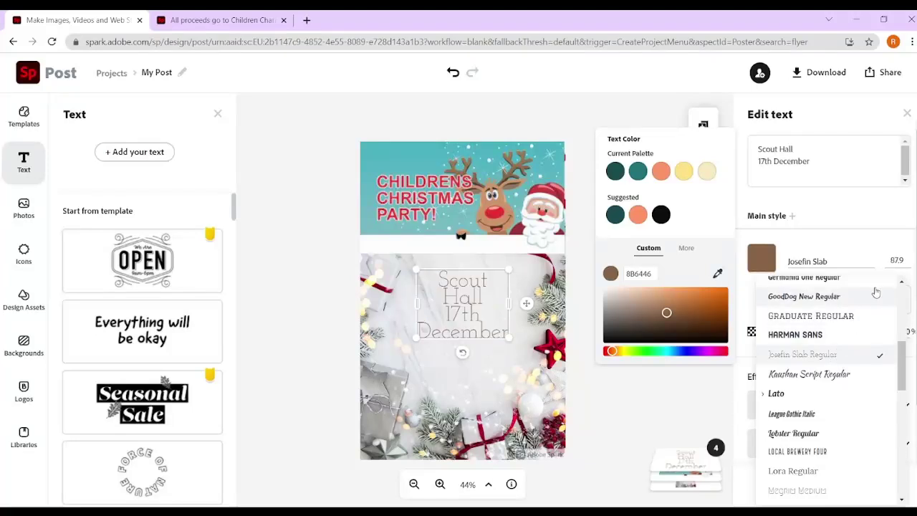
click(852, 432)
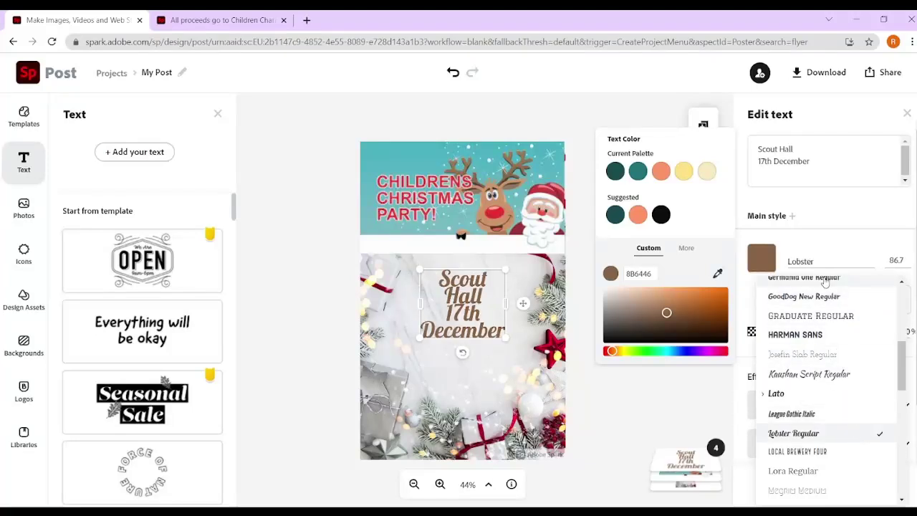
click(881, 247)
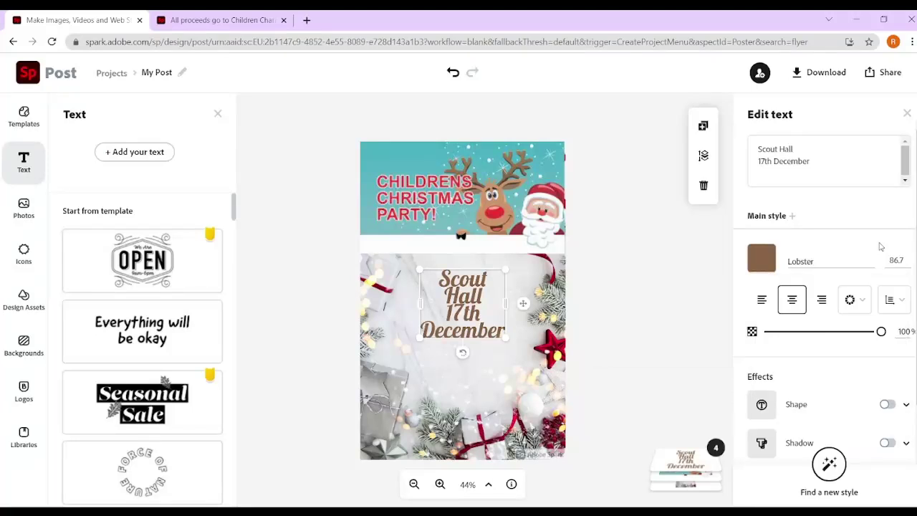
Step: Try triplet, drop-cap, grid, circle and inverted-arc layouts, widening the arc's letter spacing
click(867, 303)
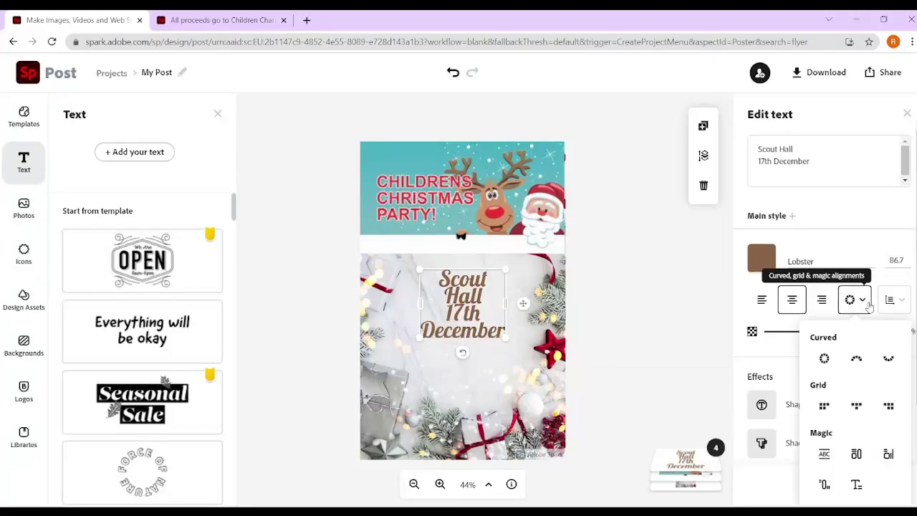
click(824, 486)
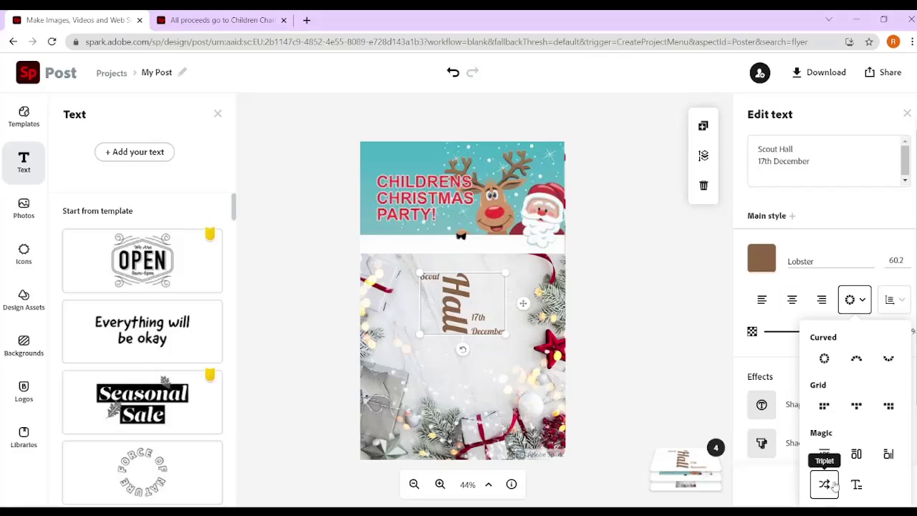
click(854, 486)
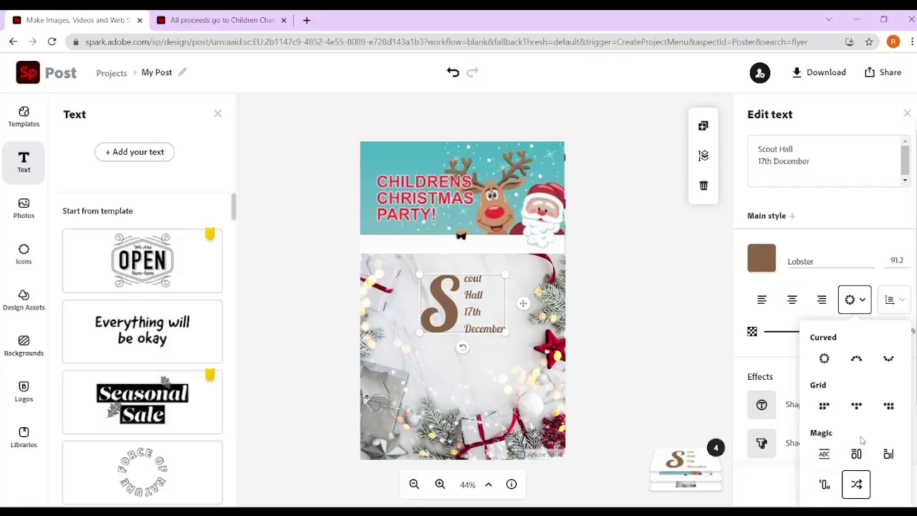
click(857, 406)
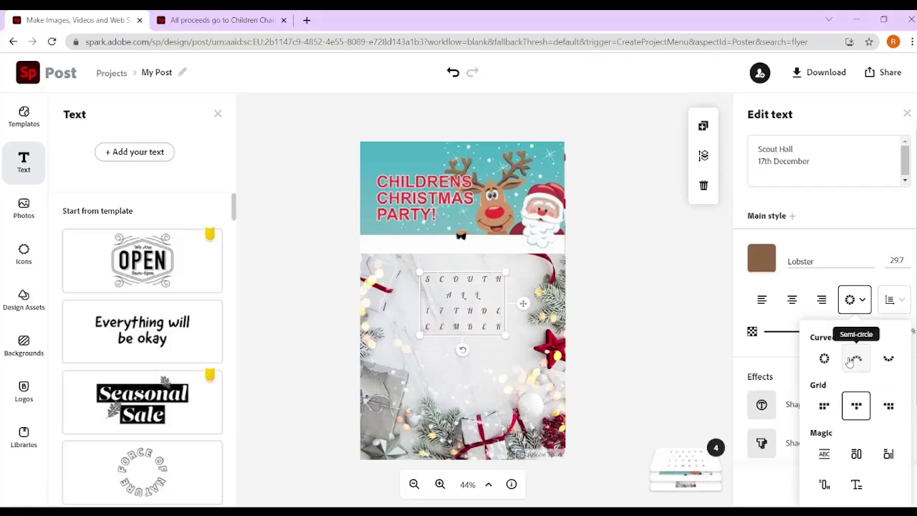
click(824, 360)
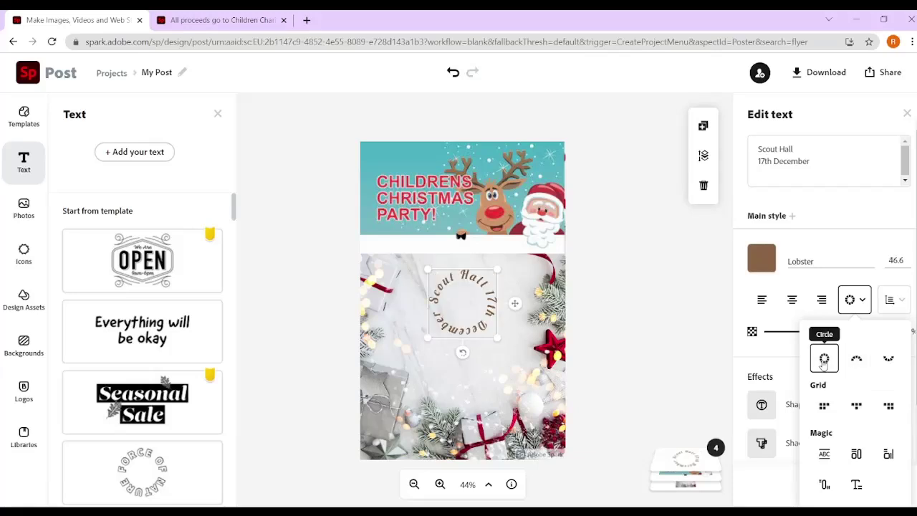
click(888, 358)
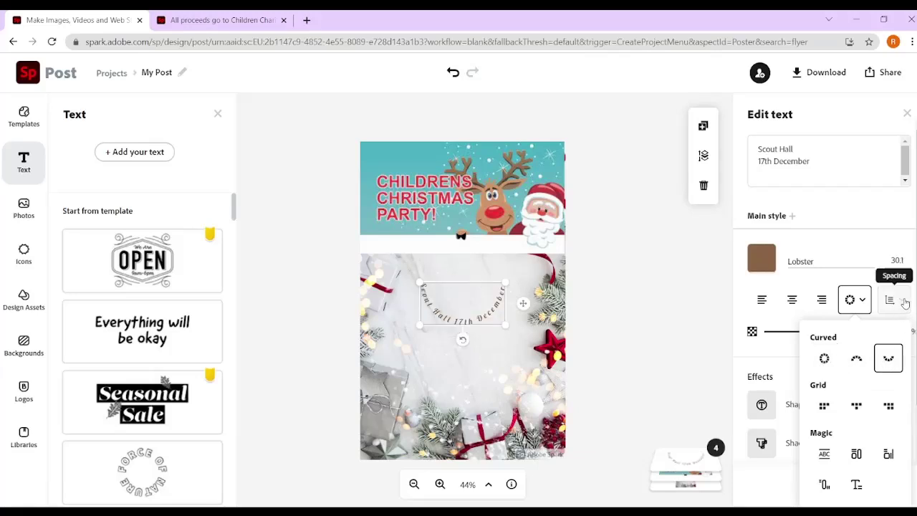
click(901, 301)
drag(778, 349, 759, 349)
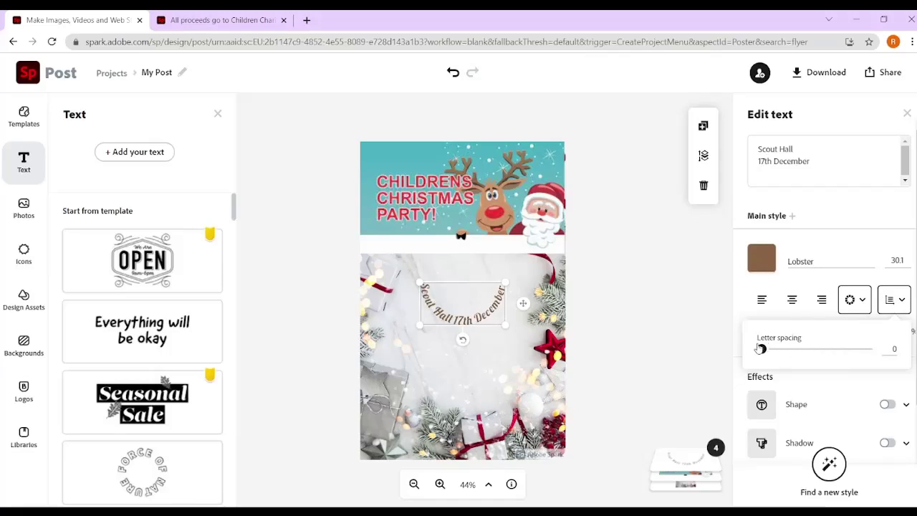
click(852, 276)
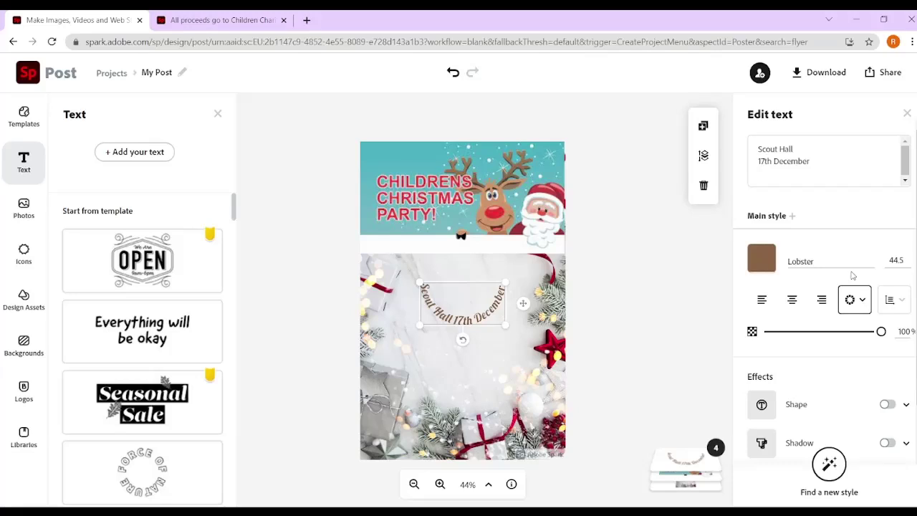
Step: Undo back to the GoodDog New font and turn on the Shape effect
key(ctrl+z)
key(ctrl+z)
key(ctrl+z)
key(ctrl+z)
key(ctrl+z)
key(ctrl+z)
key(ctrl+z)
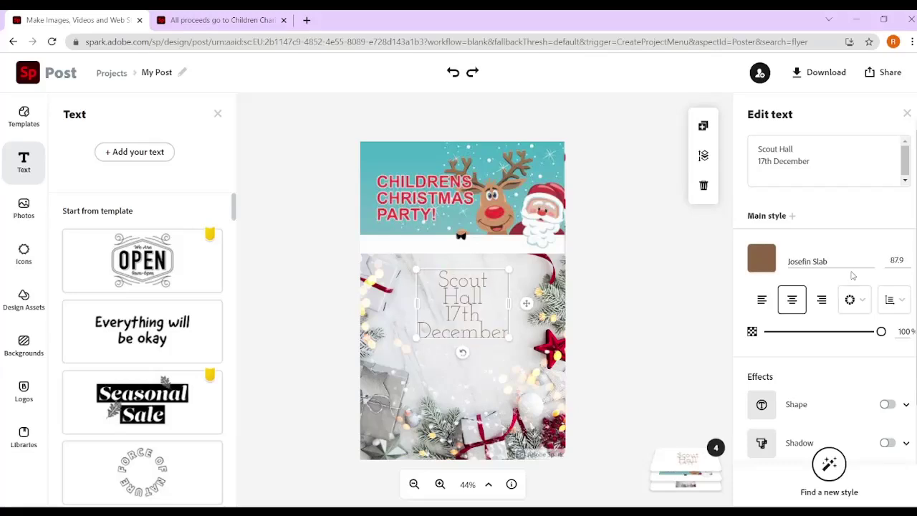
key(ctrl+z)
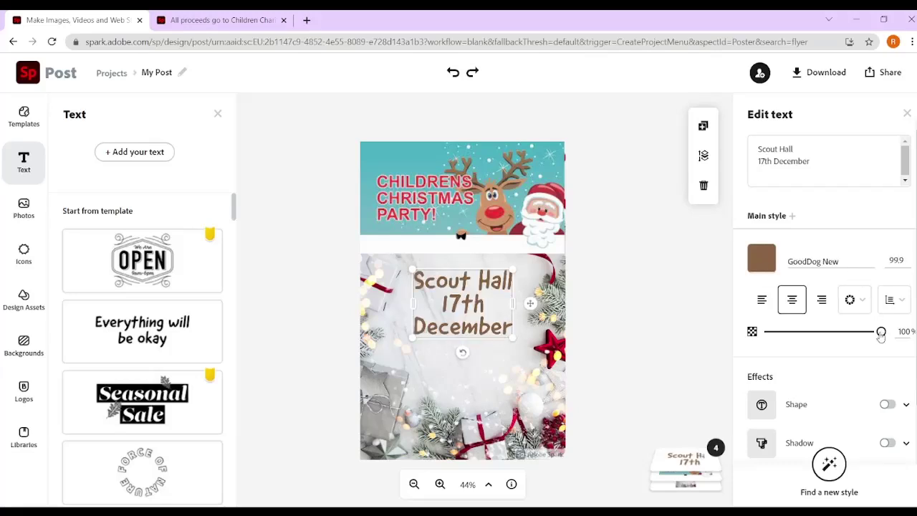
click(888, 404)
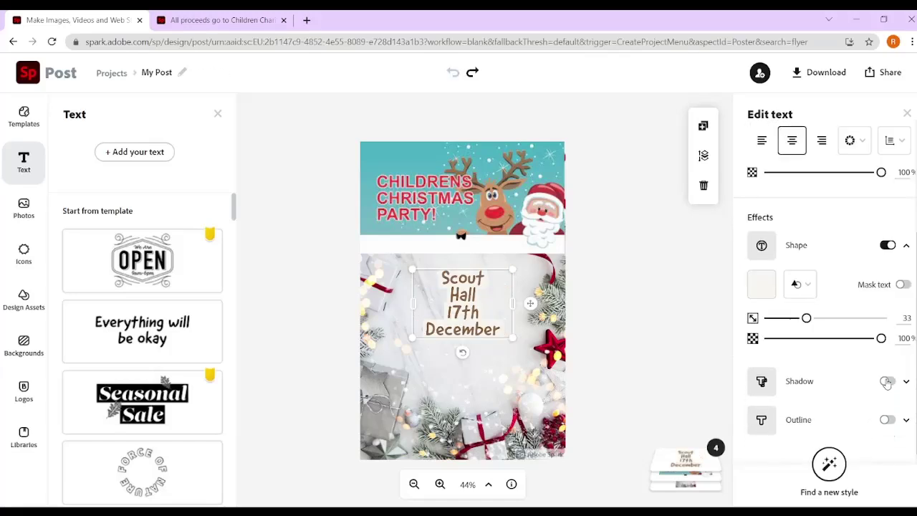
Step: Add a teal shadow sampled from the poster background, raising its setting from 135 to 180
click(887, 381)
click(762, 422)
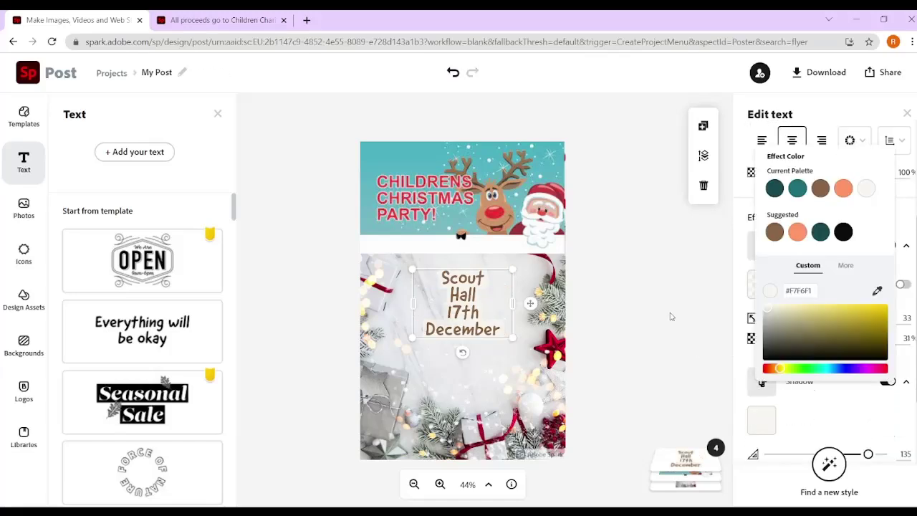
click(876, 292)
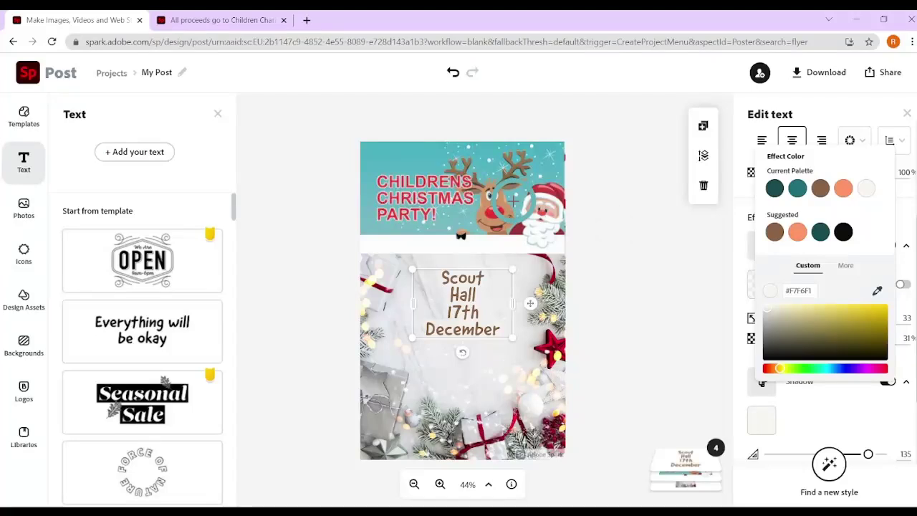
click(396, 163)
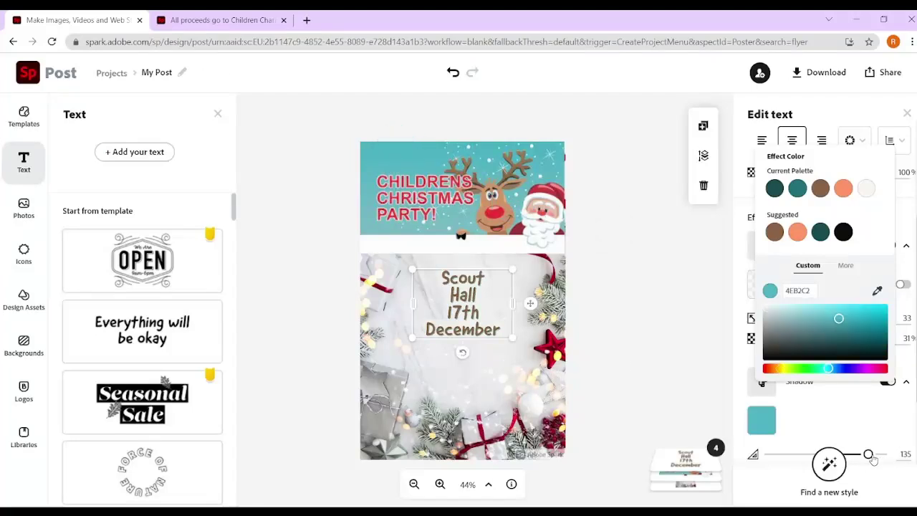
drag(868, 454, 882, 454)
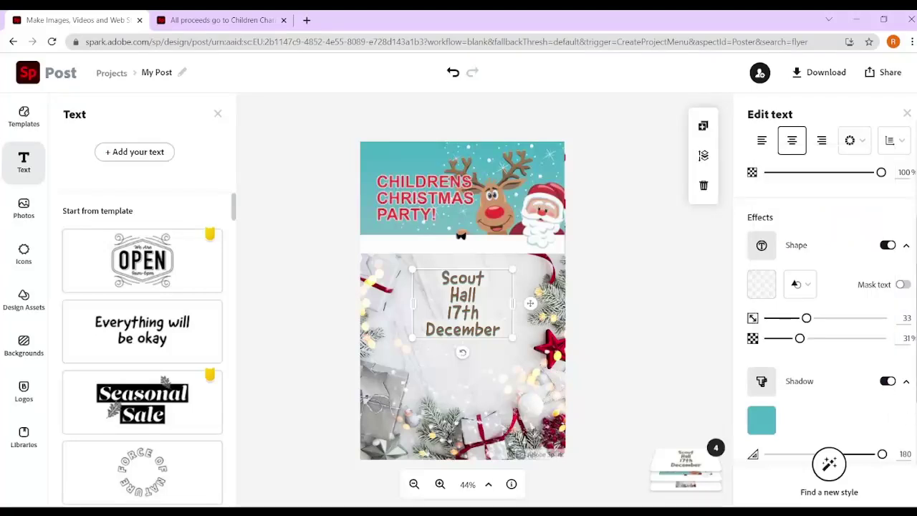
scroll(847, 450, down, 2)
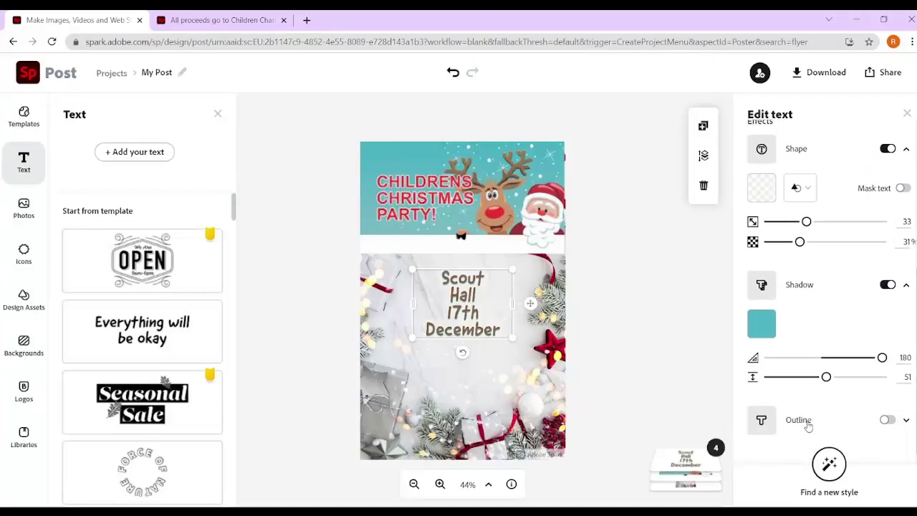
Step: Add an outline coloured with the reindeer's red nose
click(888, 420)
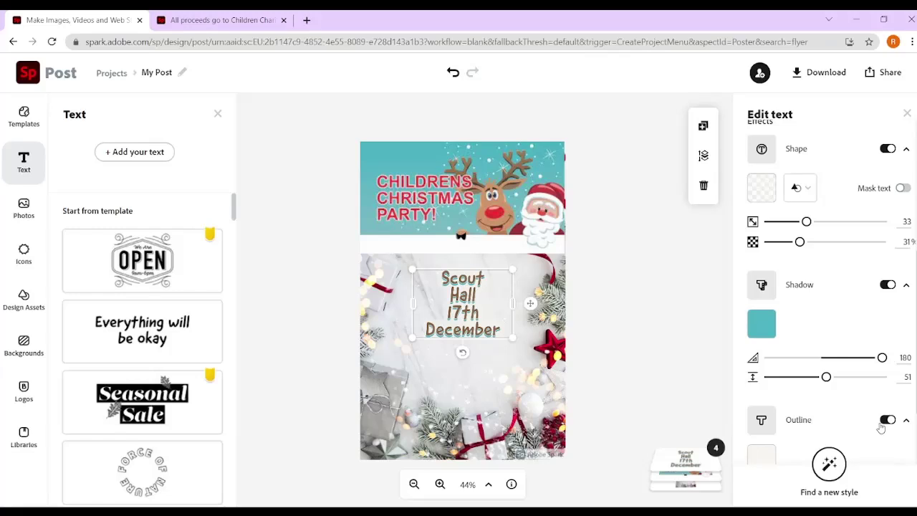
click(760, 455)
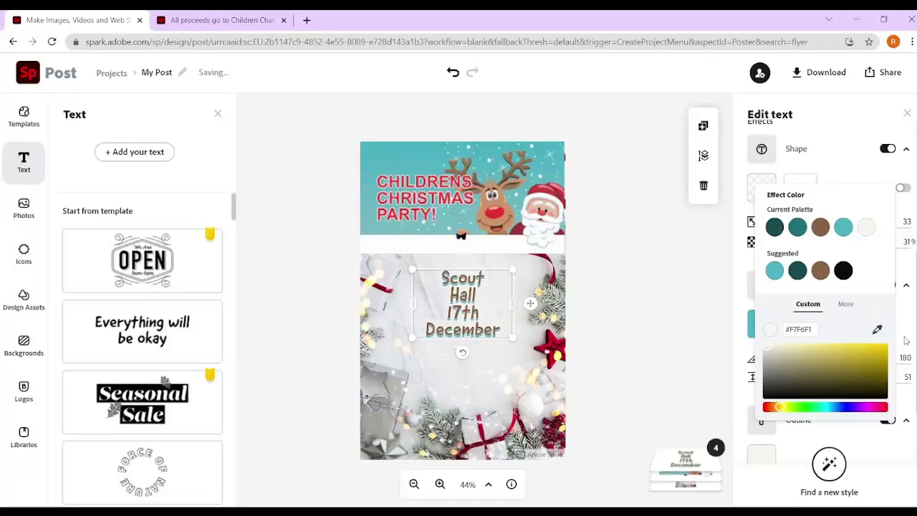
click(876, 330)
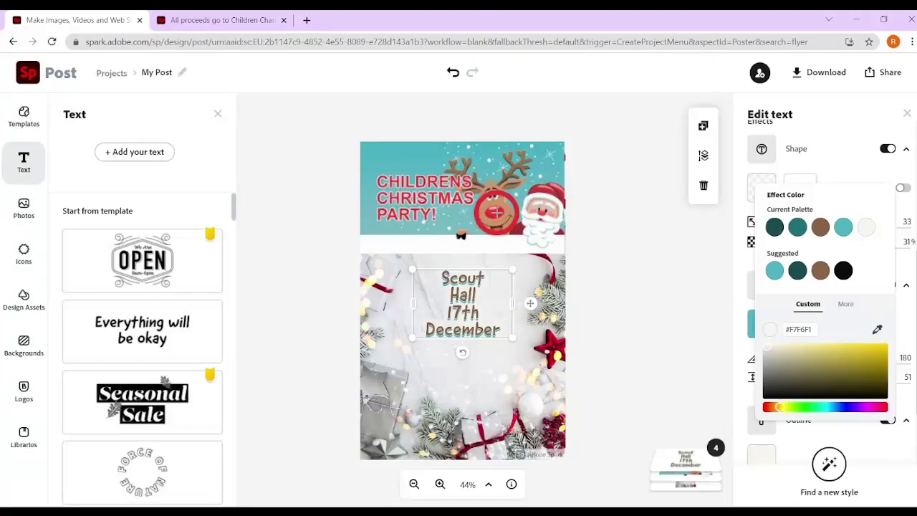
click(495, 214)
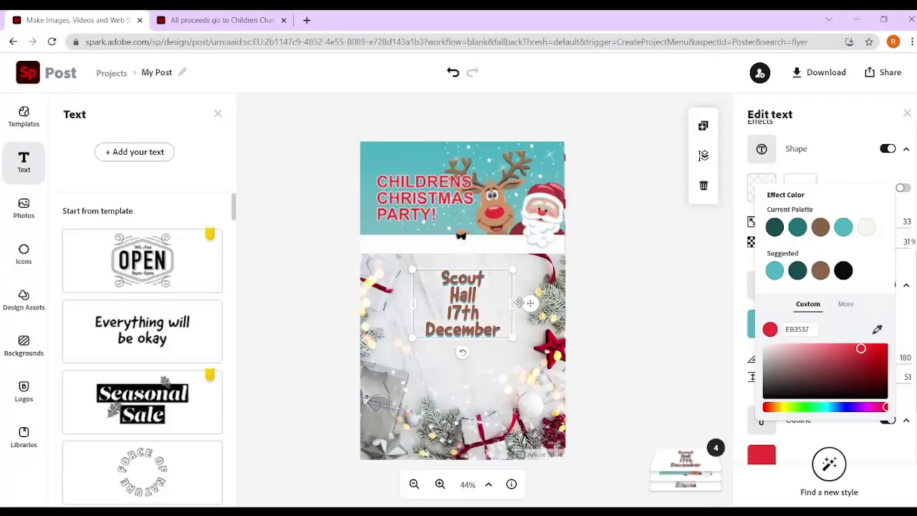
Step: Enlarge the Scout Hall 17th December text and centre it in the lower photo
drag(513, 338, 557, 368)
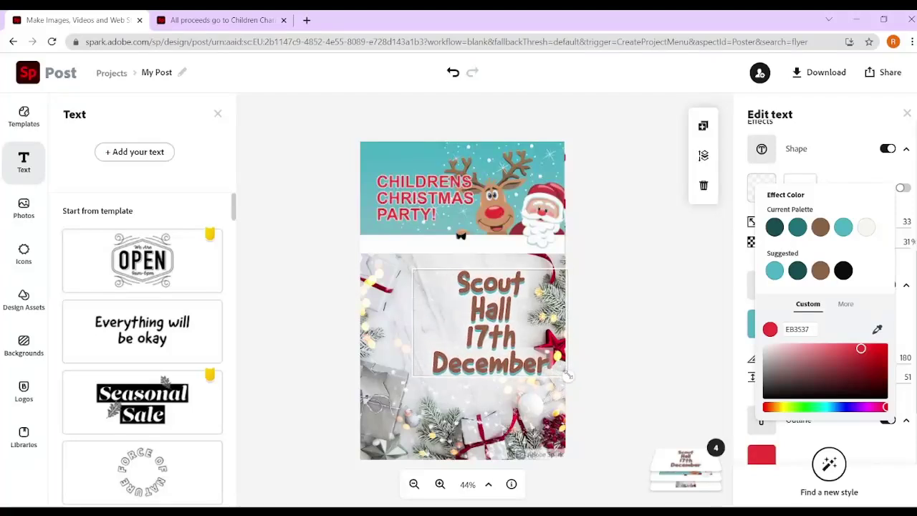
drag(487, 351, 461, 346)
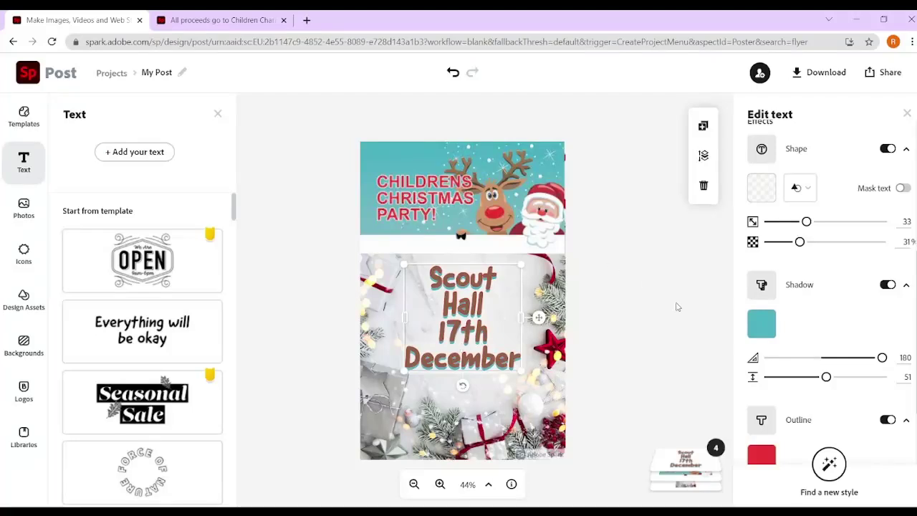
scroll(906, 323, down, 2)
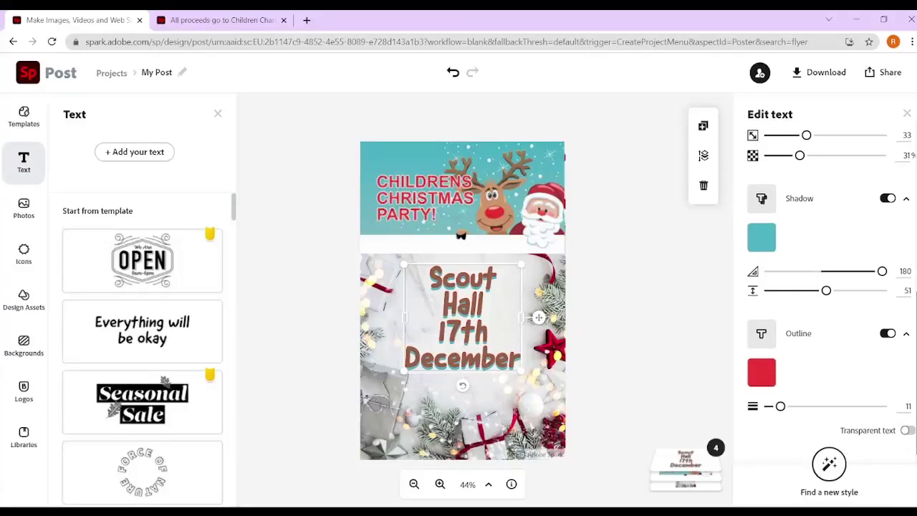
scroll(787, 251, up, 5)
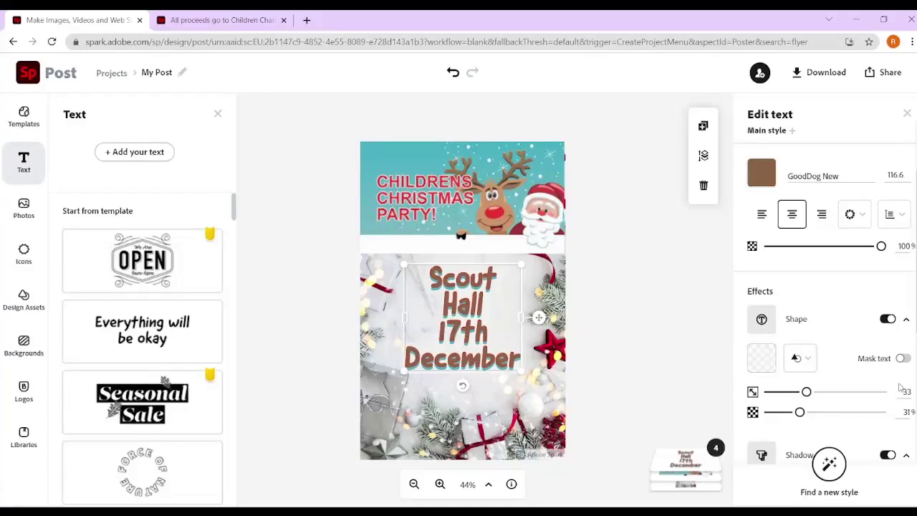
Step: Add the Christmas tree calendar icon from the christmas icon results
click(697, 272)
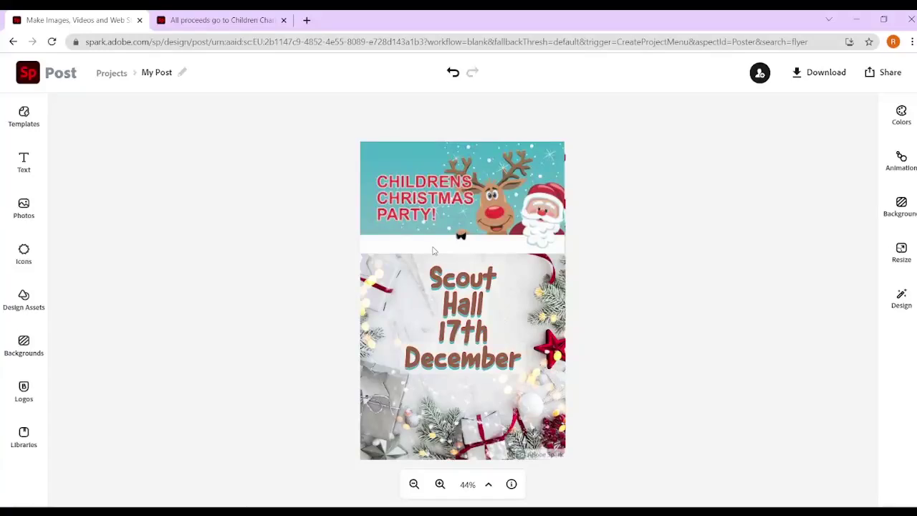
click(28, 252)
click(22, 264)
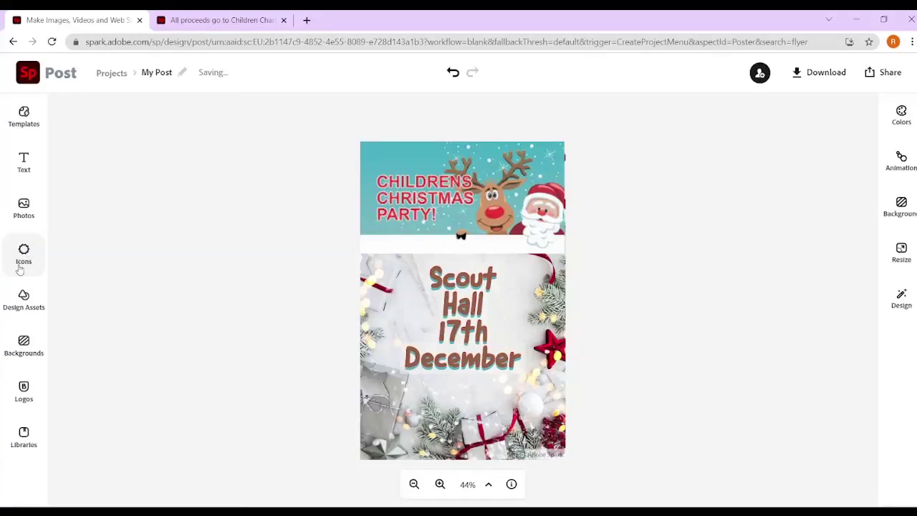
click(21, 268)
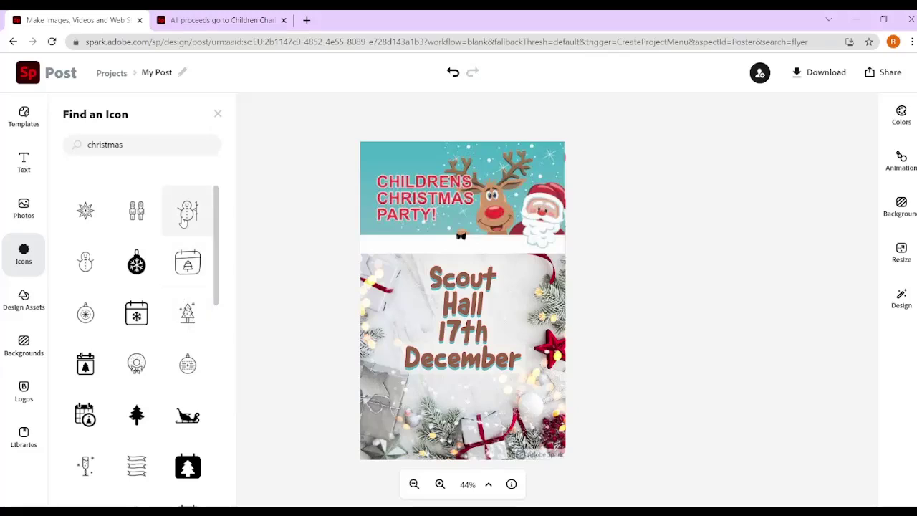
click(200, 266)
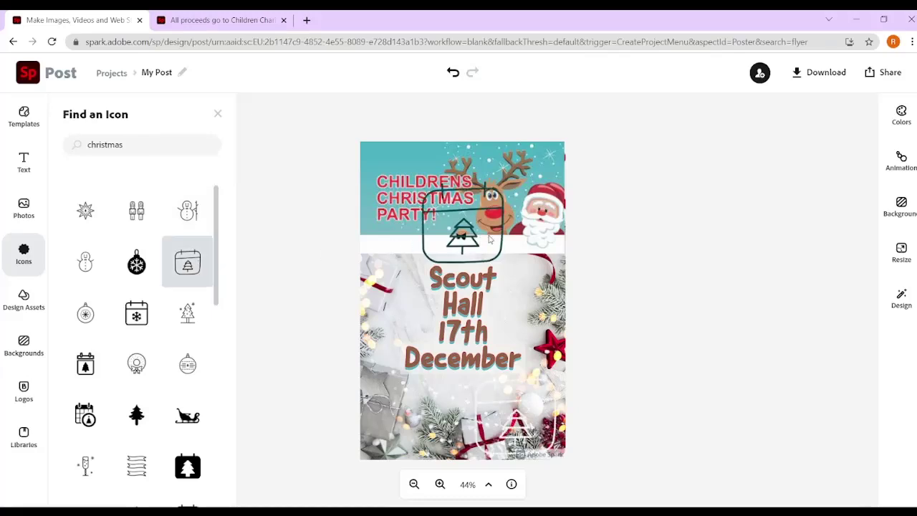
Step: Delete the stray tree icon on the banner and move the other to the lower-left corner
click(513, 425)
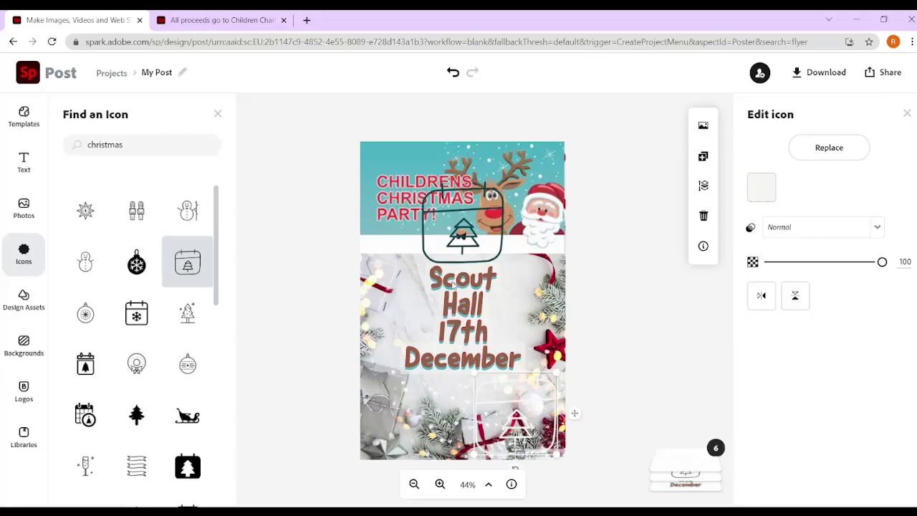
click(448, 236)
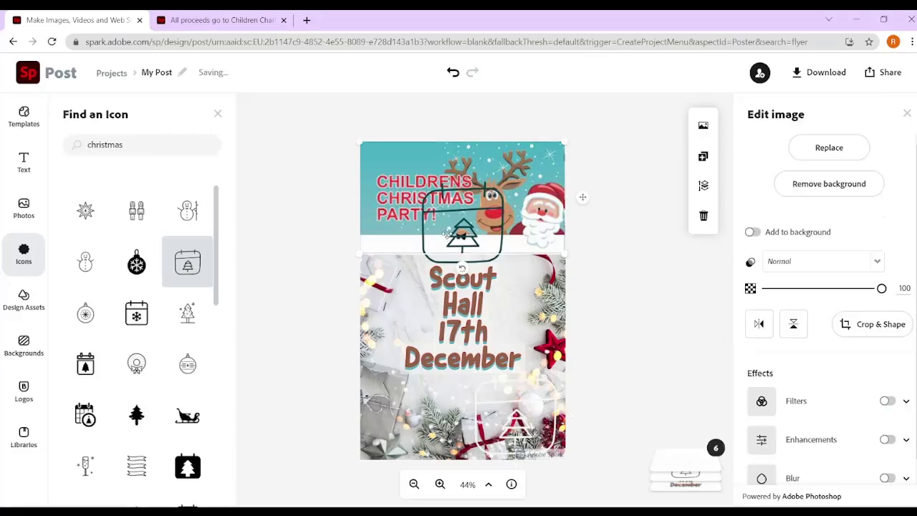
click(493, 262)
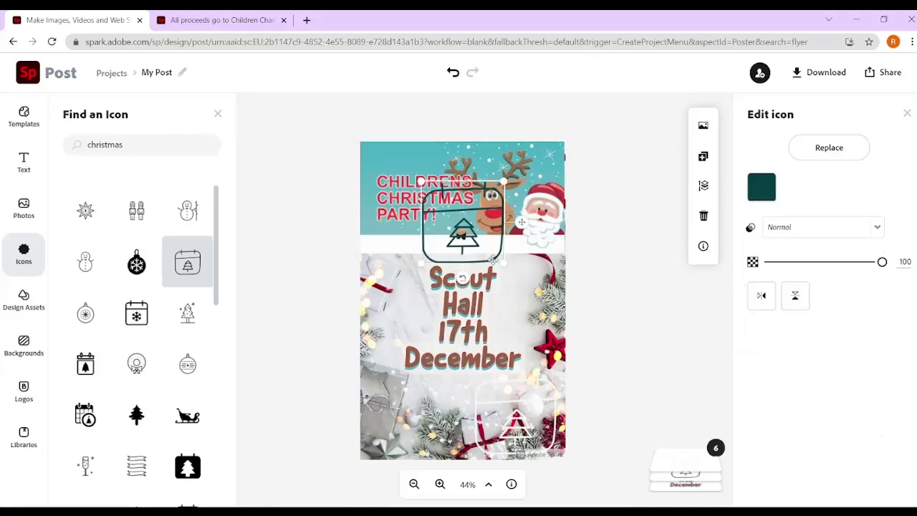
key(Delete)
drag(504, 413, 505, 416)
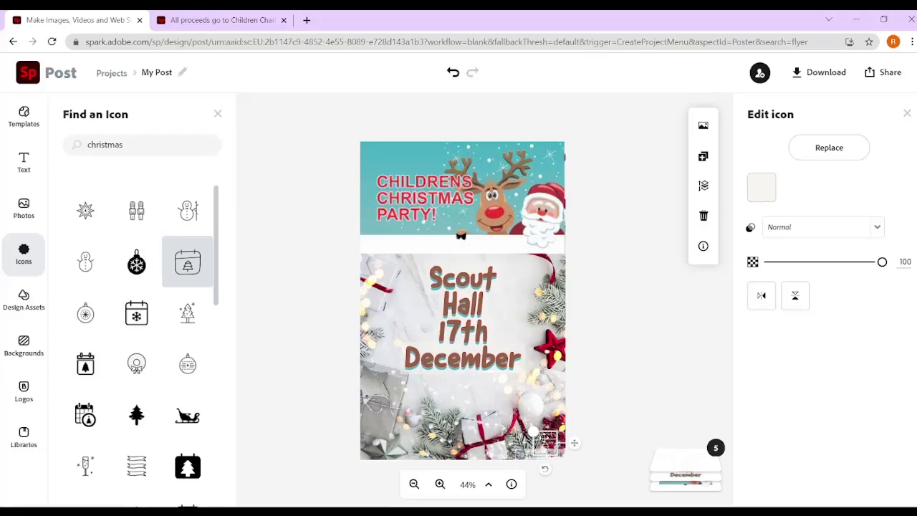
drag(544, 440, 391, 424)
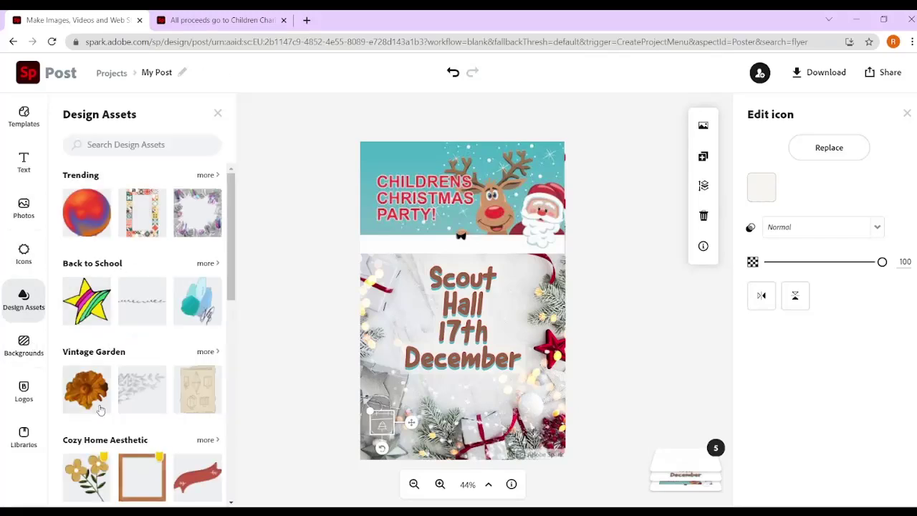
Step: Browse the Backgrounds and Logos panels, then dismiss the logo prompt and close the side panels
click(21, 347)
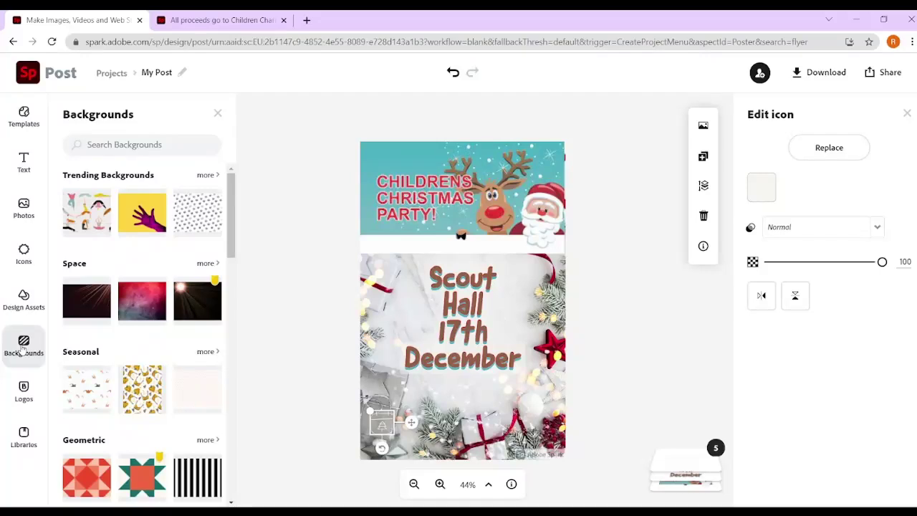
click(28, 387)
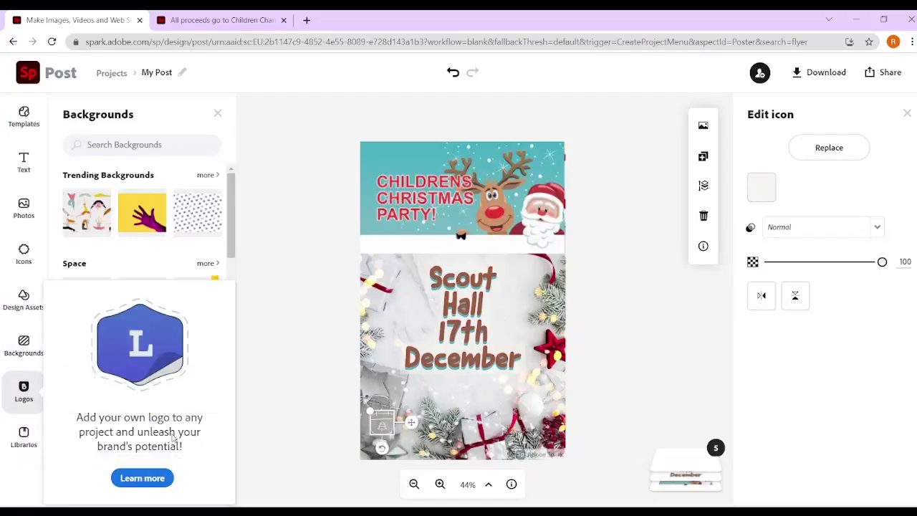
click(157, 123)
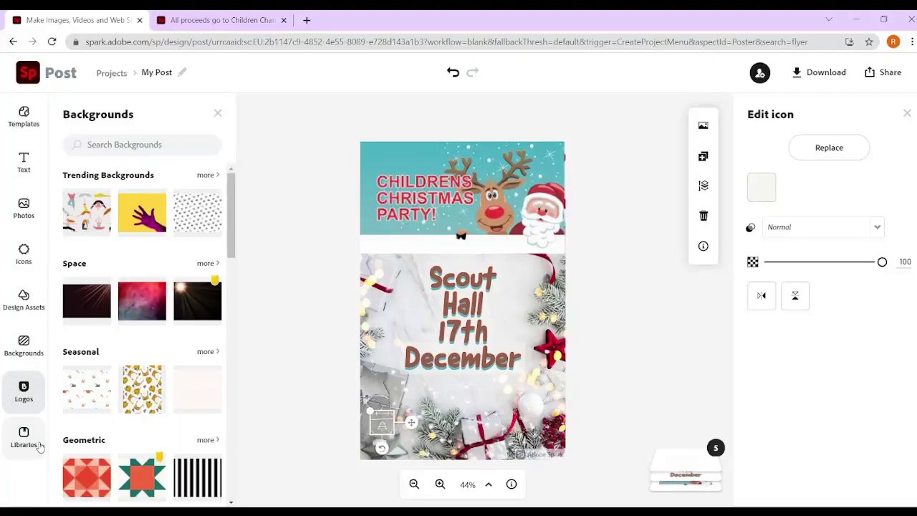
click(623, 332)
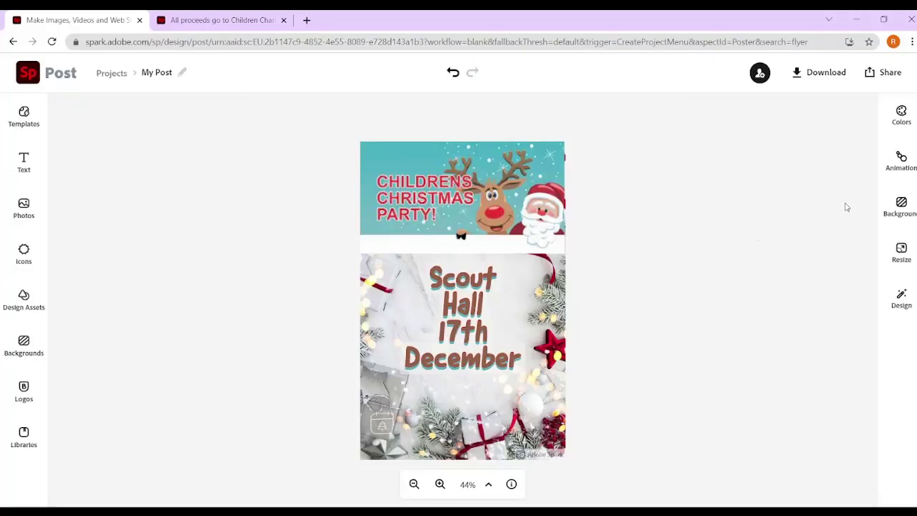
Step: Preview the Fade, Flicker, Typewriter, Dynamic and Slide text animations, then apply Grow
click(903, 161)
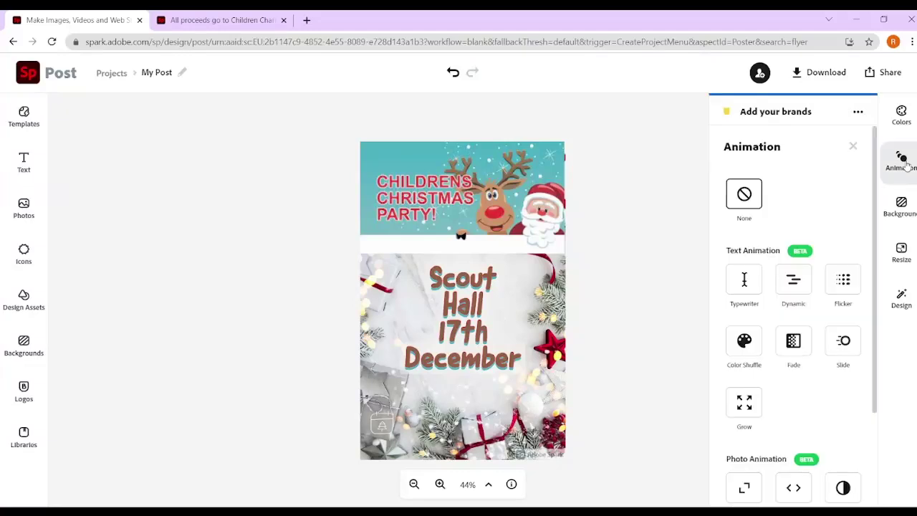
click(793, 348)
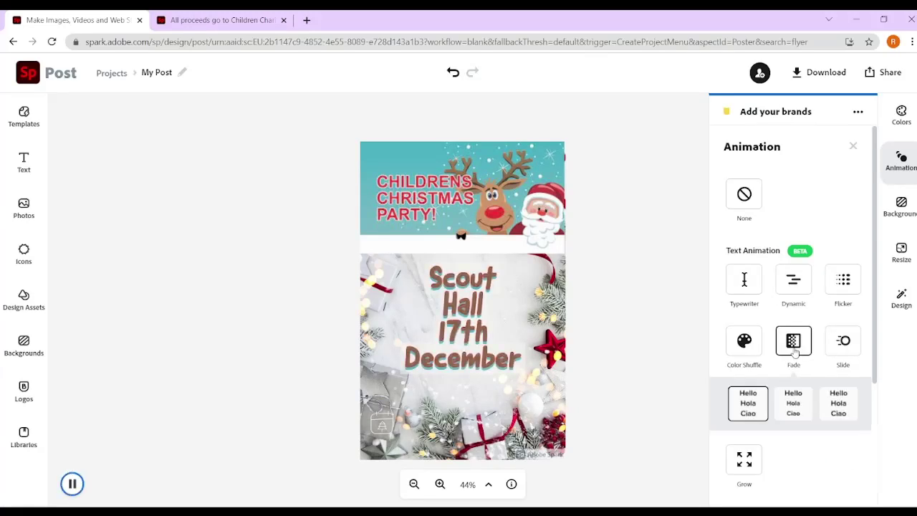
click(843, 290)
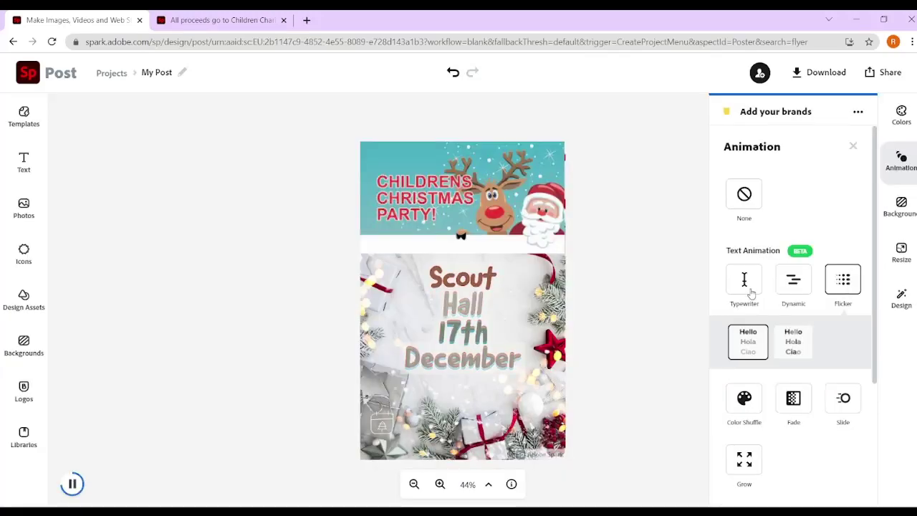
click(749, 290)
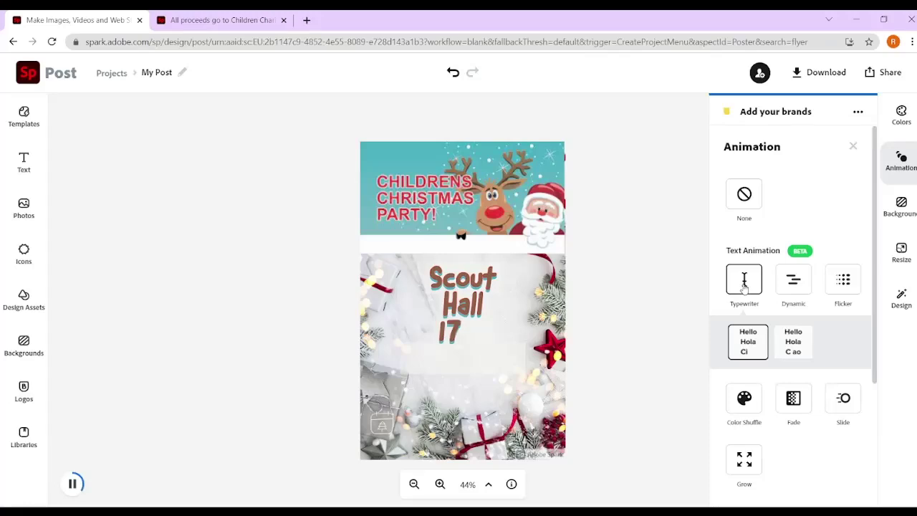
click(796, 287)
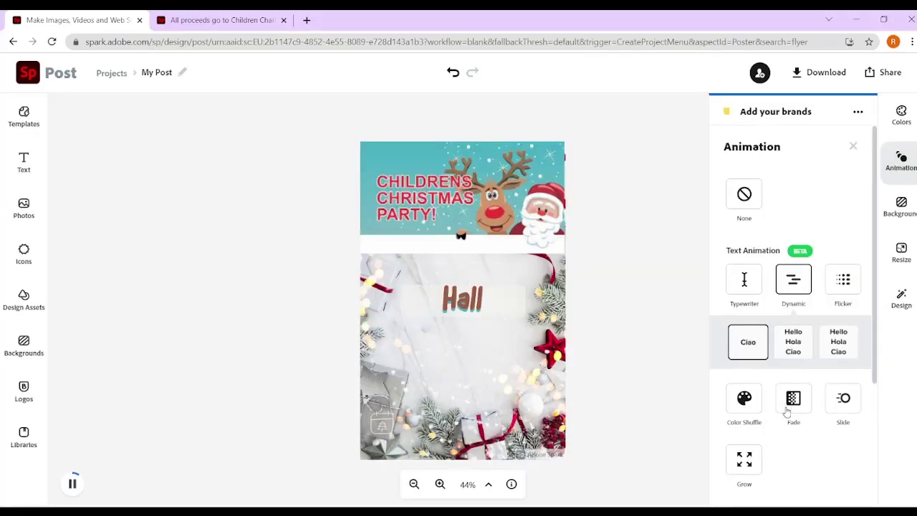
click(840, 400)
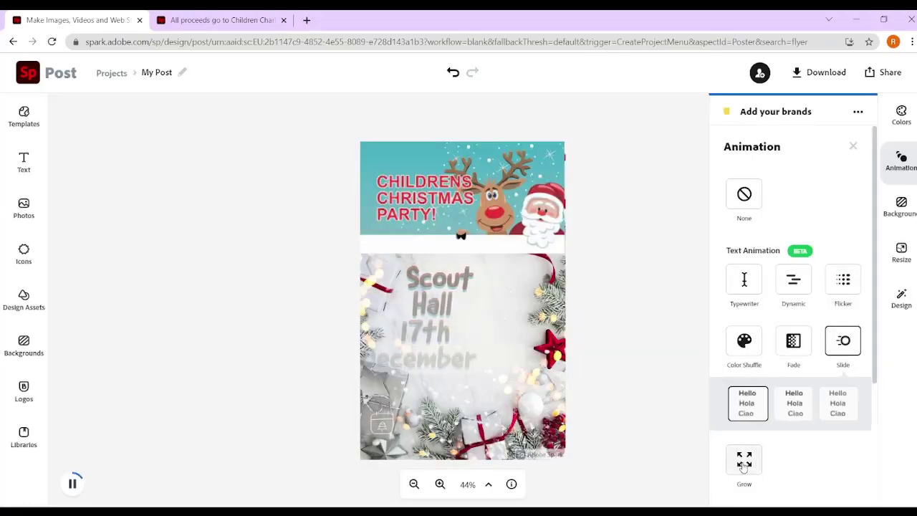
click(744, 462)
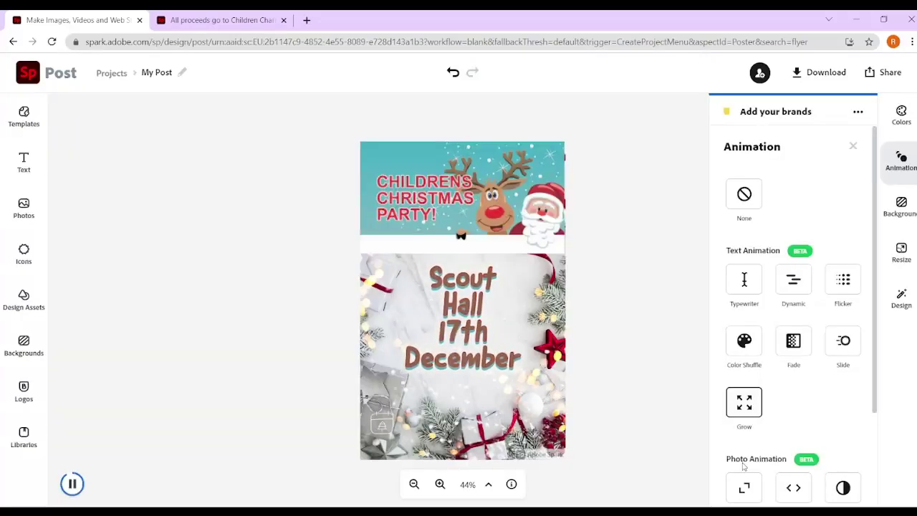
drag(874, 404, 874, 501)
scroll(866, 386, up, 3)
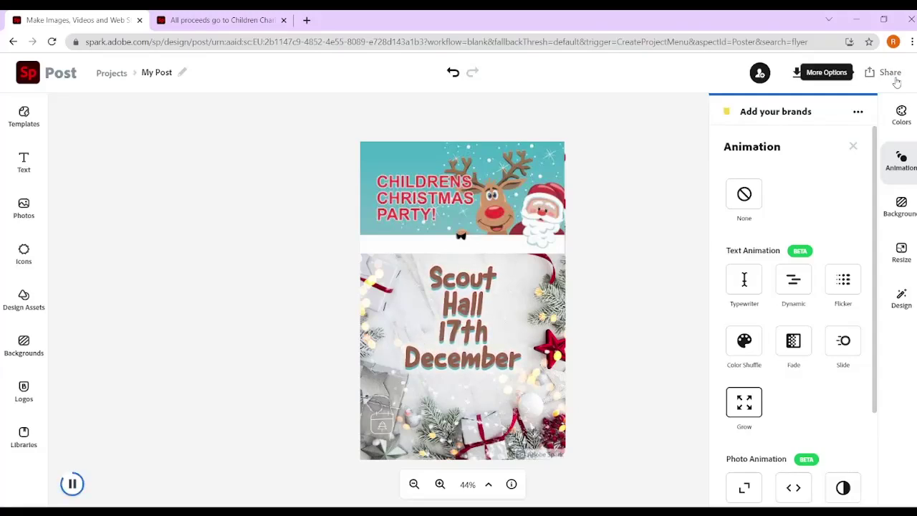
Step: Publish the flyer, create a public Spark link, and go to the published post's tab
click(894, 77)
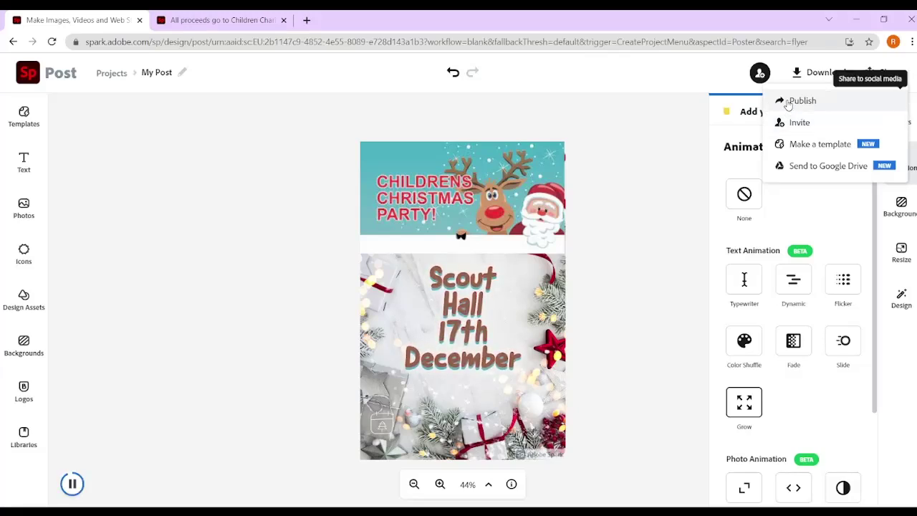
click(796, 100)
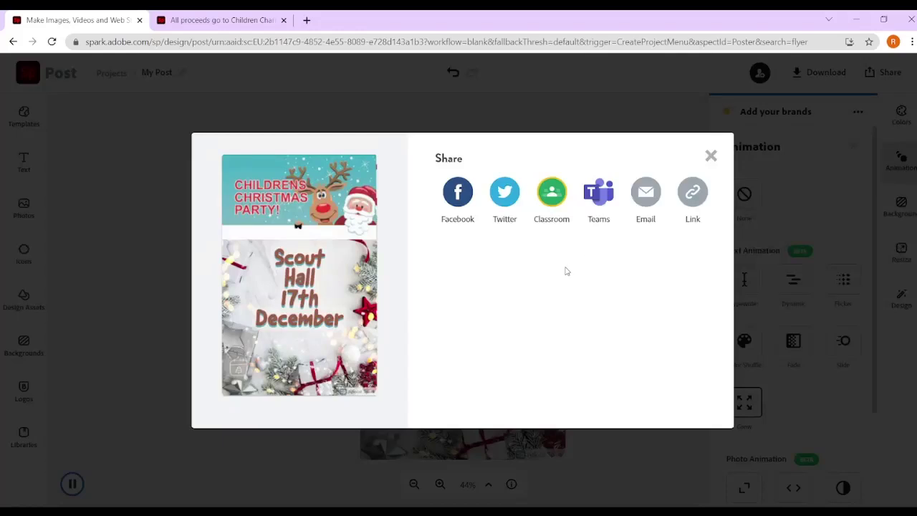
click(692, 193)
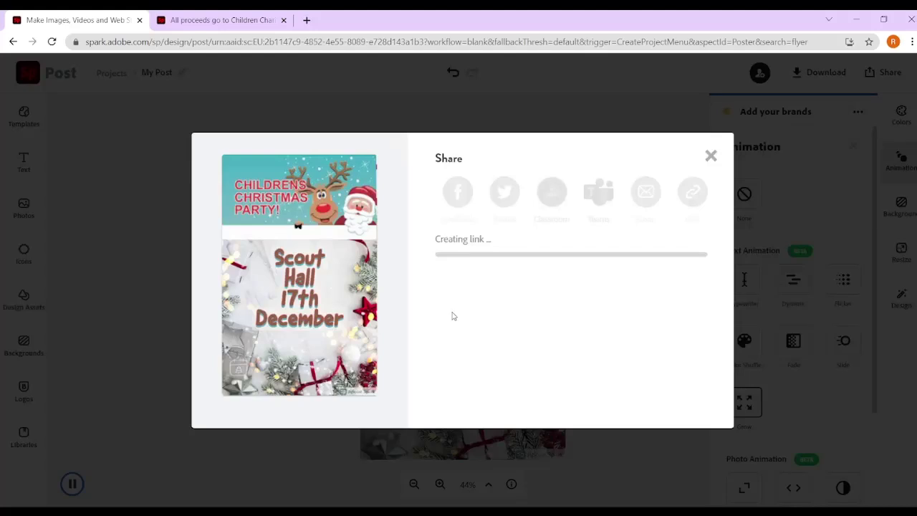
click(227, 21)
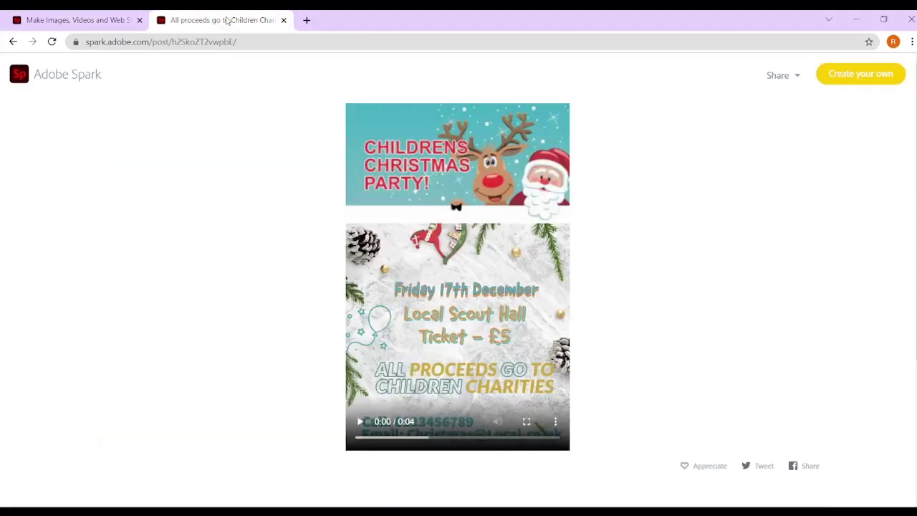
Step: Play the published flyer video and select its web address
click(359, 423)
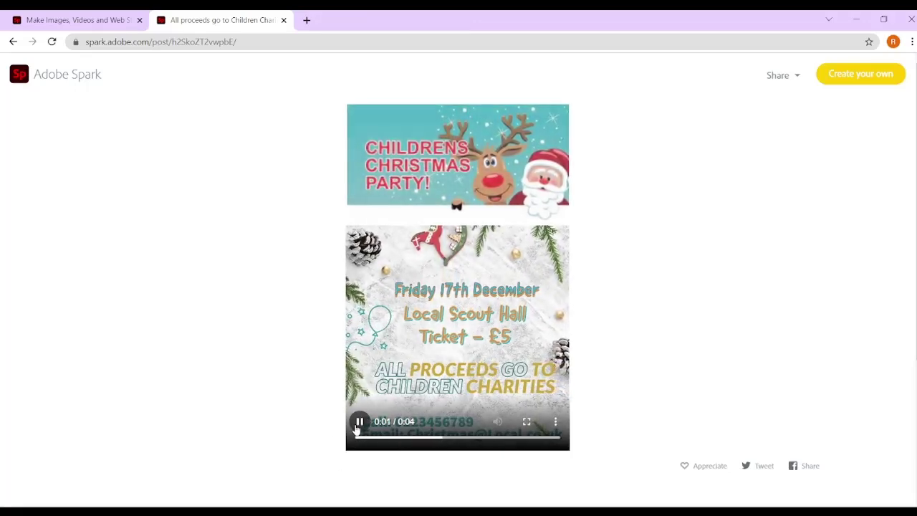
click(255, 41)
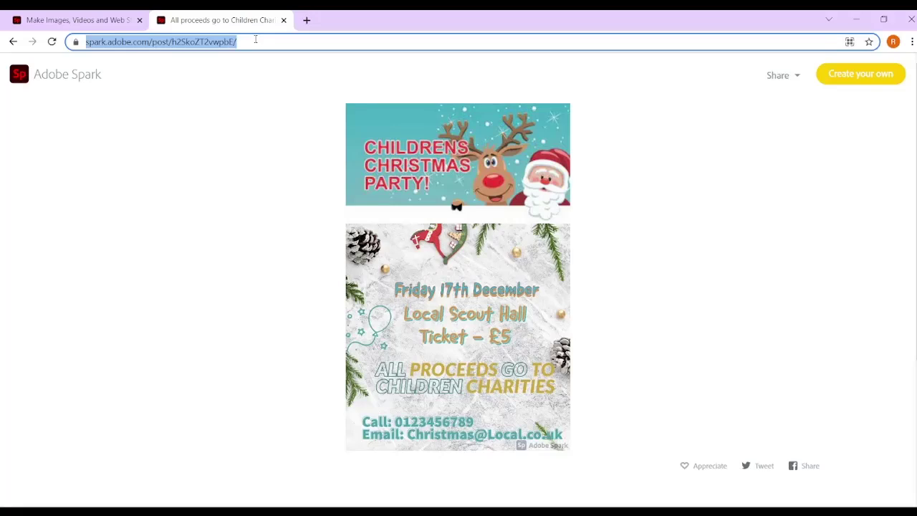